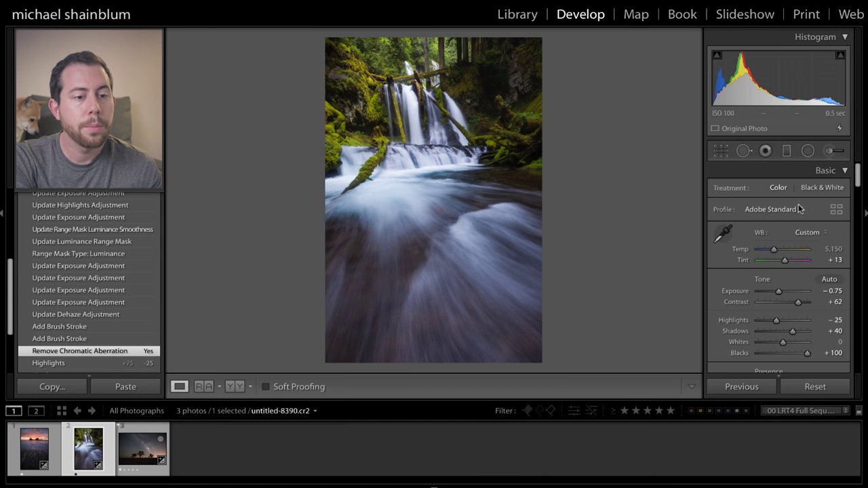
- Inspect the falls at 1:1, then open the Adjustment Brush with all effect values reset to 0
scroll(790, 231, down, 2)
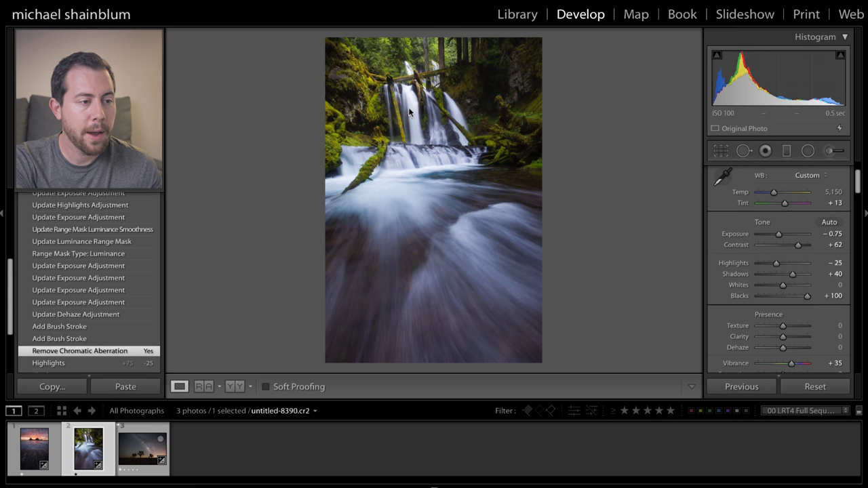
click(409, 112)
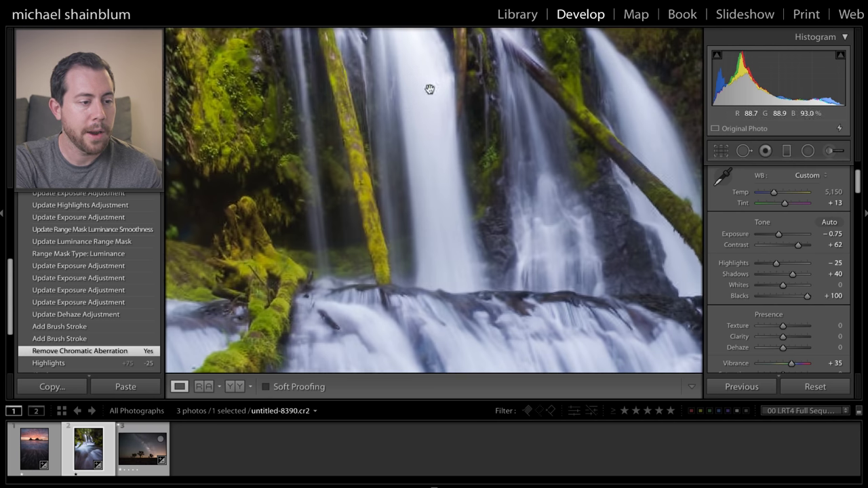
drag(430, 88, 430, 165)
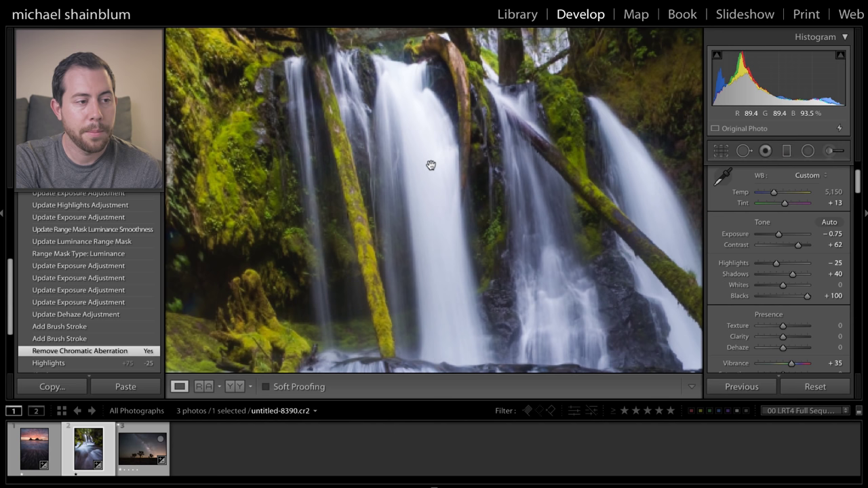
click(424, 124)
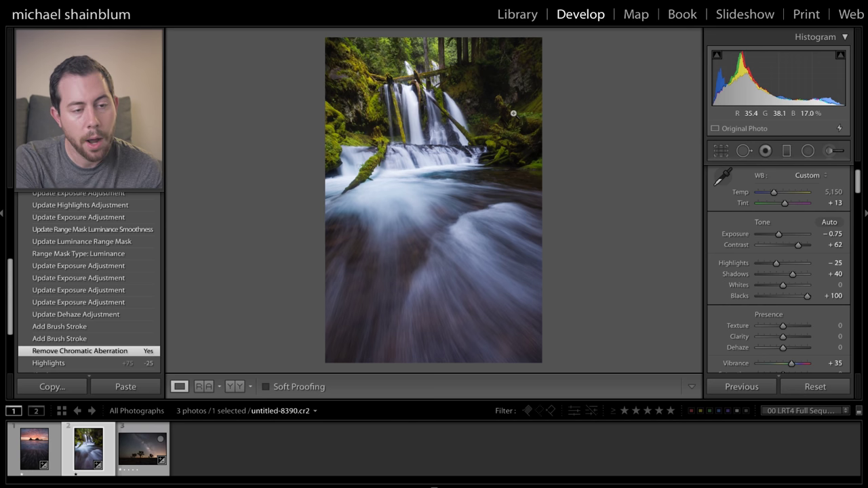
click(828, 150)
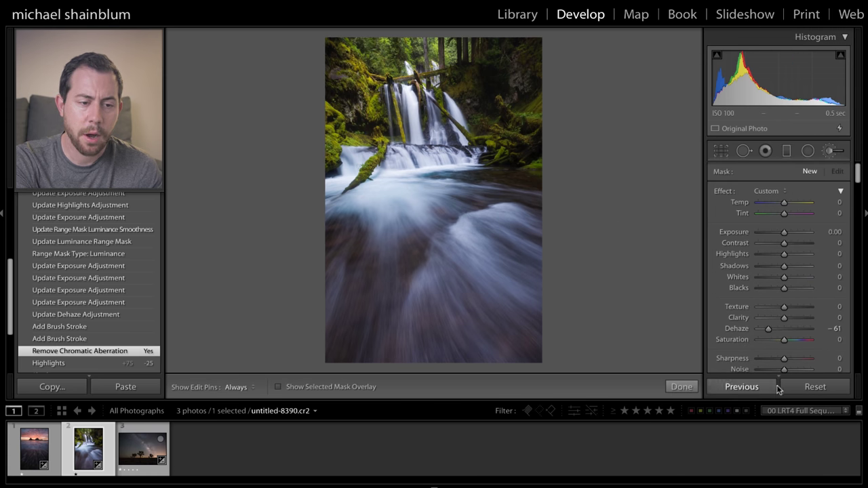
double_click(724, 192)
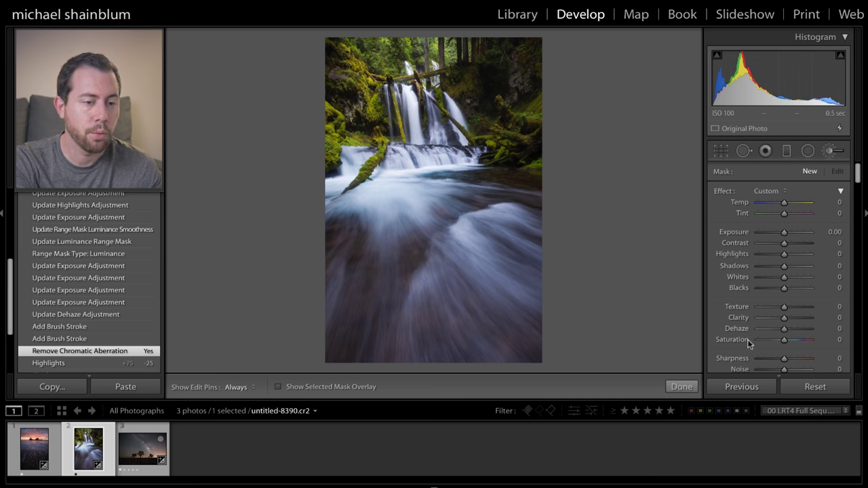
- Brush a mask over the upper and right falls, left and lower cascades, and right-centre water
click(296, 389)
key(h)
mouse_move(410, 87)
mouse_down()
mouse_move(412, 129)
mouse_move(408, 86)
mouse_up()
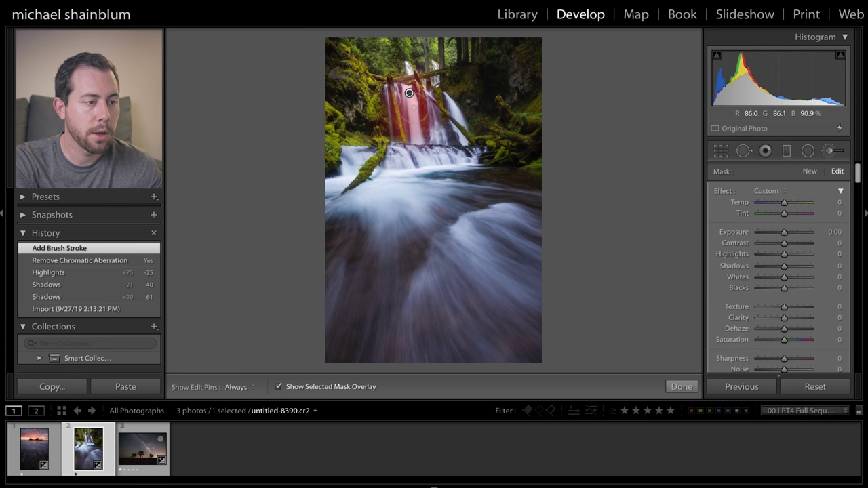
mouse_move(420, 125)
mouse_down()
mouse_move(415, 139)
mouse_move(444, 145)
mouse_move(452, 95)
mouse_move(468, 132)
mouse_up()
mouse_move(383, 173)
mouse_down()
mouse_move(440, 163)
mouse_move(401, 160)
mouse_move(454, 146)
mouse_move(414, 195)
mouse_up()
mouse_move(349, 182)
mouse_down()
mouse_move(339, 173)
mouse_move(324, 183)
mouse_move(356, 157)
mouse_move(334, 163)
mouse_up()
key(h)
click(373, 172)
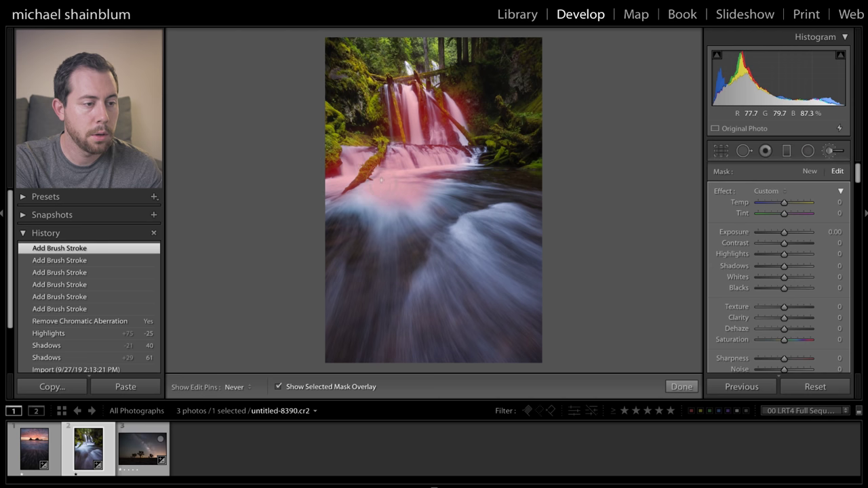
key(h)
mouse_move(493, 234)
mouse_down()
mouse_move(456, 231)
mouse_move(512, 202)
mouse_move(447, 242)
mouse_up()
key(h)
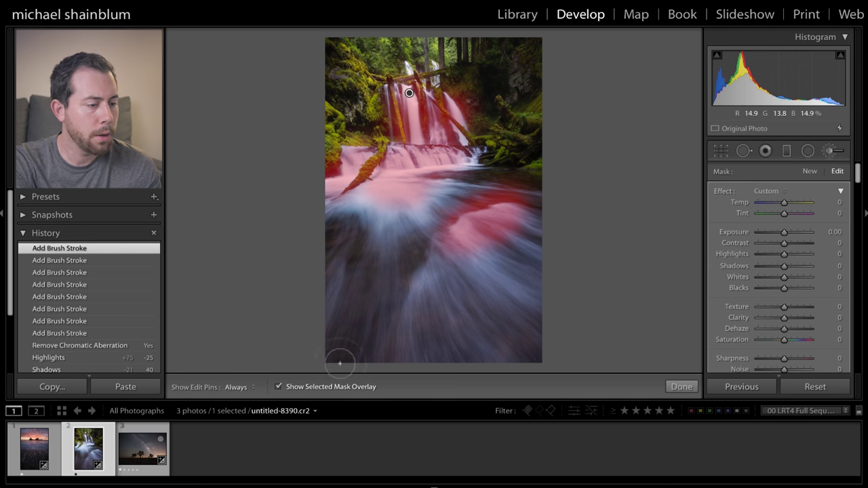
click(321, 388)
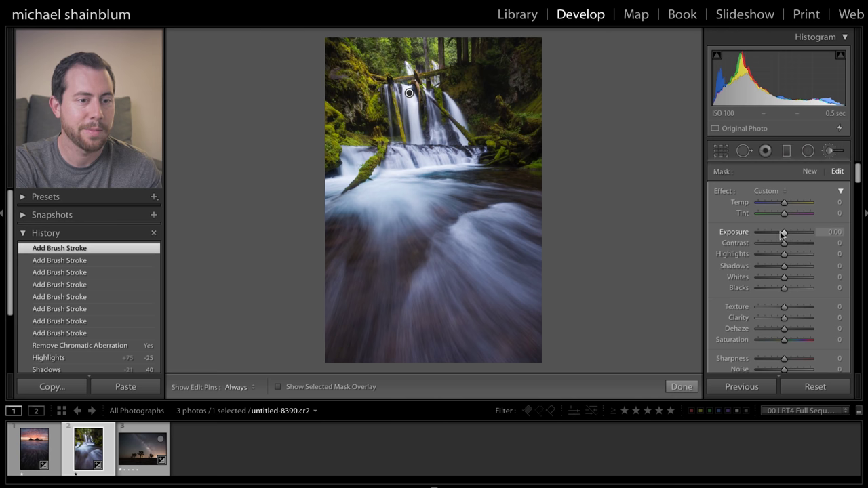
- Test the brush Exposure at −2.42, reset it to 0.00, and open the Range Mask choices
drag(783, 234, 769, 234)
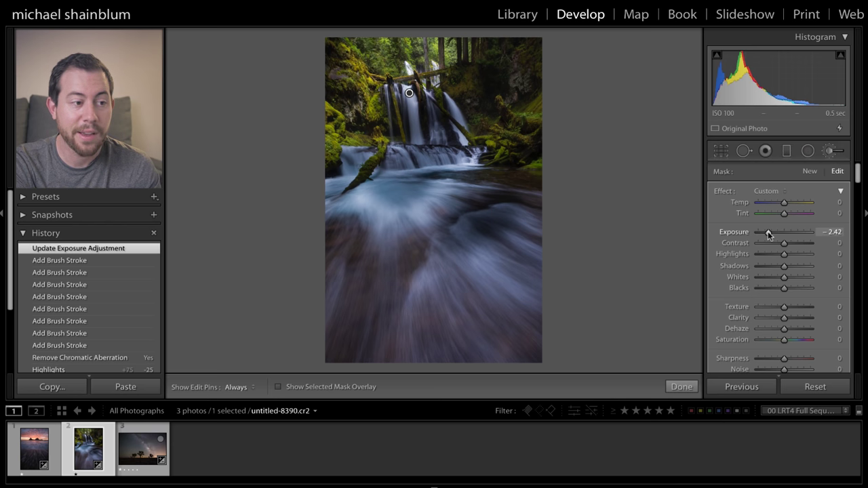
double_click(743, 233)
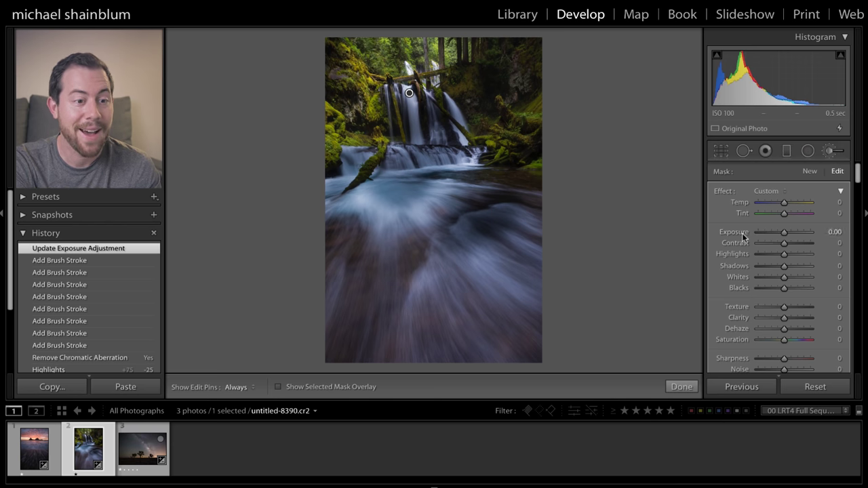
scroll(803, 241, down, 8)
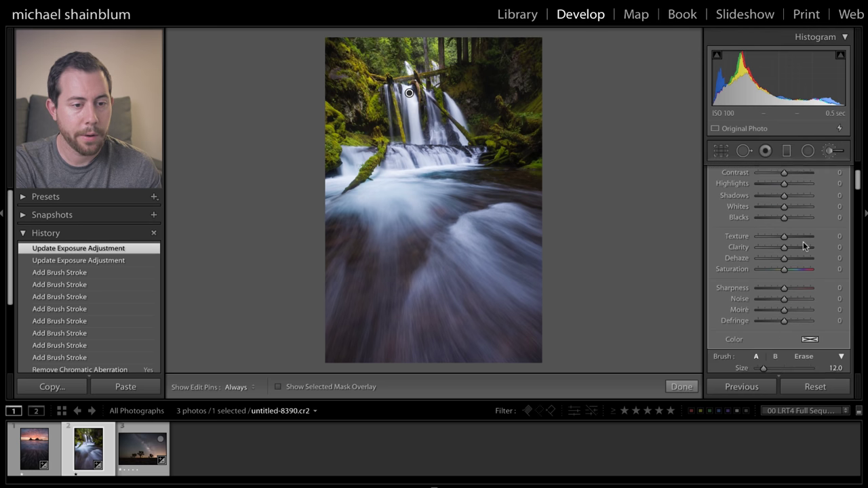
scroll(806, 283, down, 2)
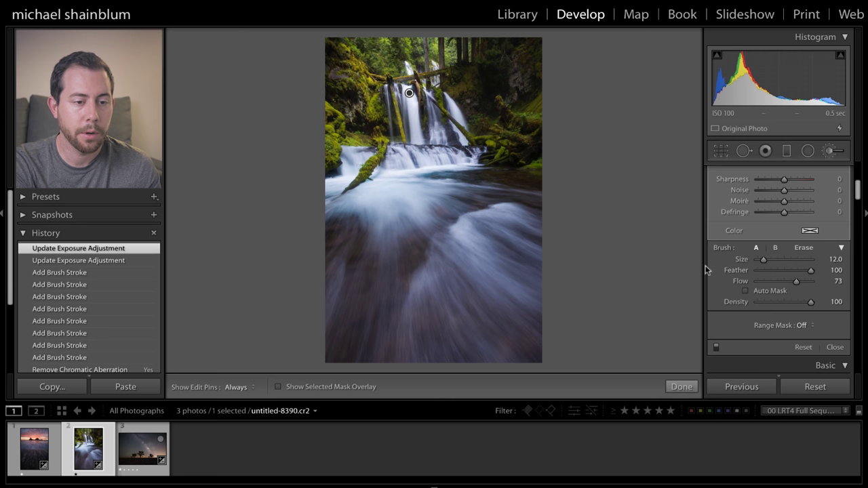
click(806, 326)
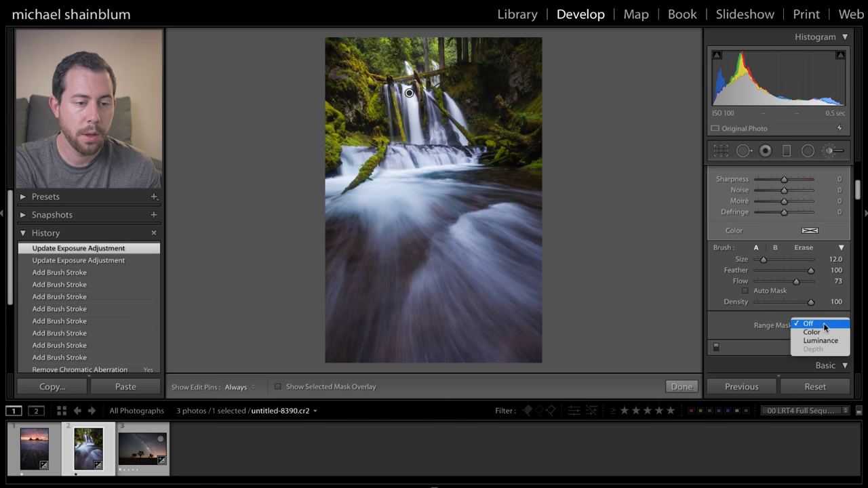
- Limit the brush with a Luminance range mask at Range 49/100 and Smoothness 52
click(832, 342)
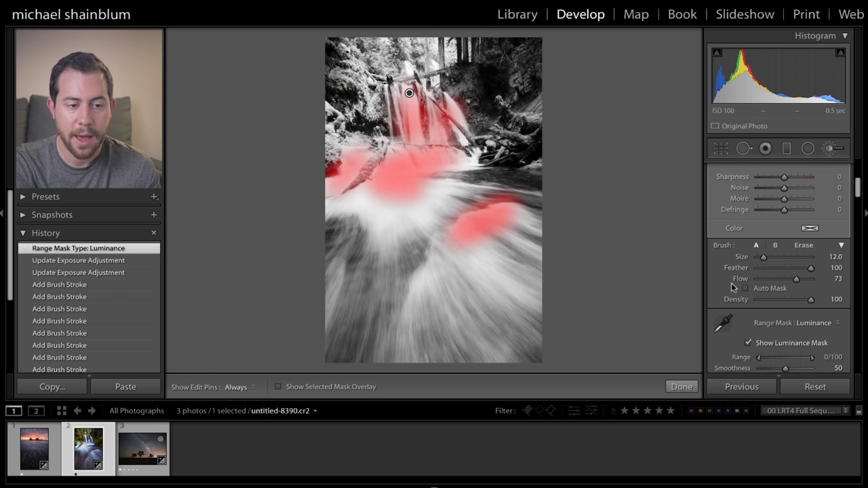
scroll(782, 353, down, 2)
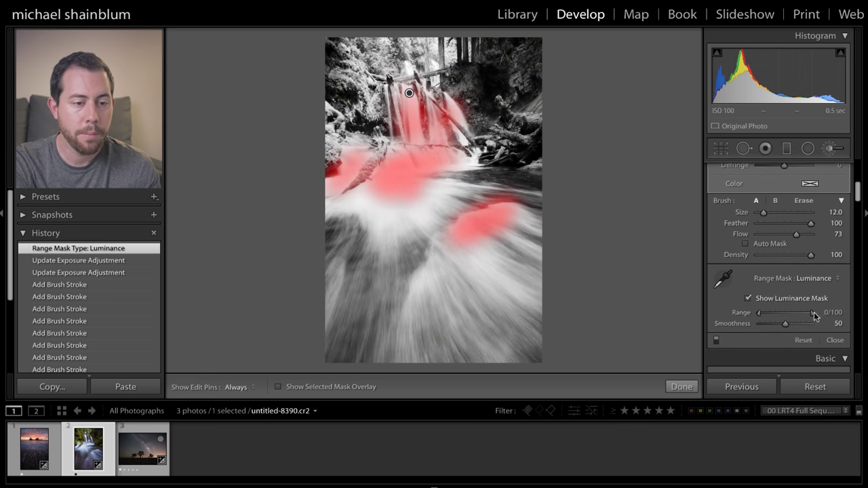
drag(813, 316, 785, 315)
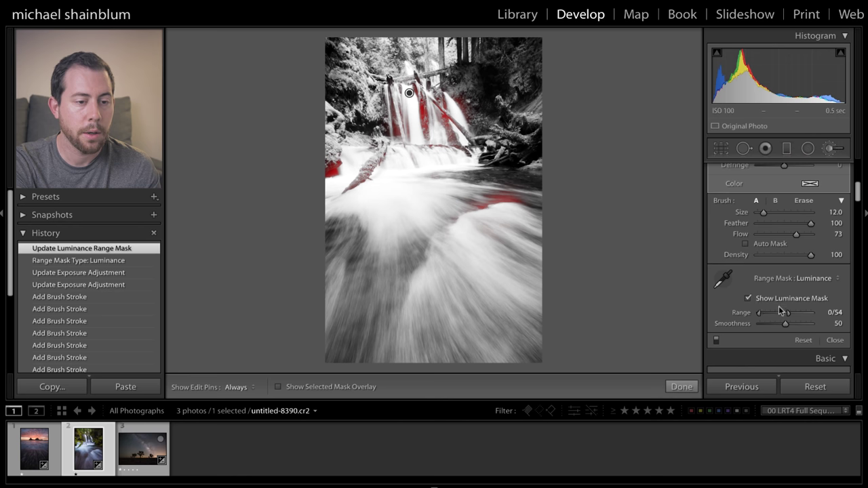
drag(787, 316, 814, 316)
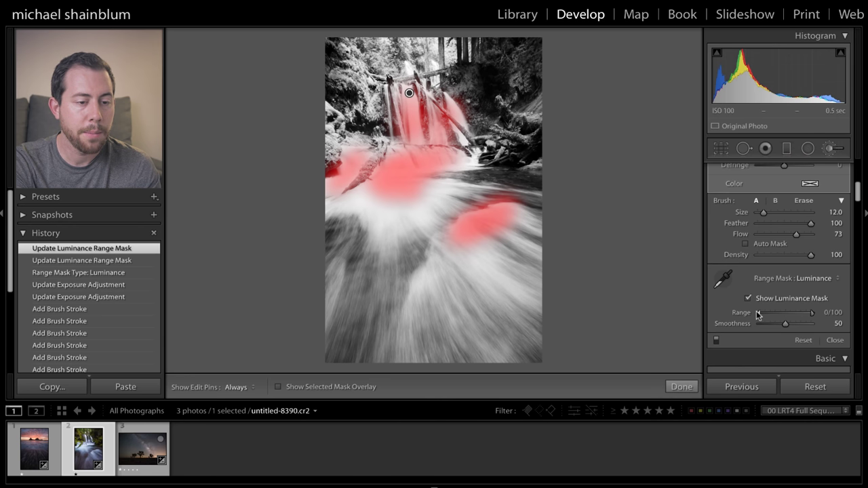
mouse_move(758, 314)
mouse_down()
mouse_move(789, 316)
mouse_move(746, 311)
mouse_up()
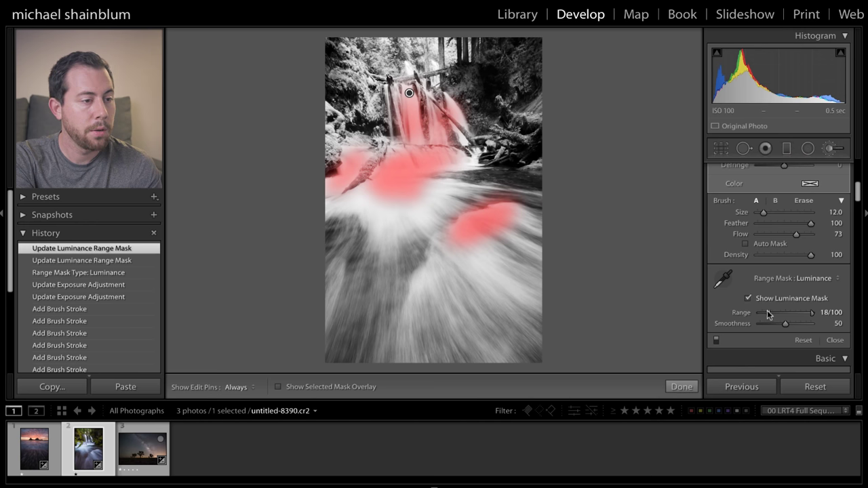
drag(769, 314, 770, 314)
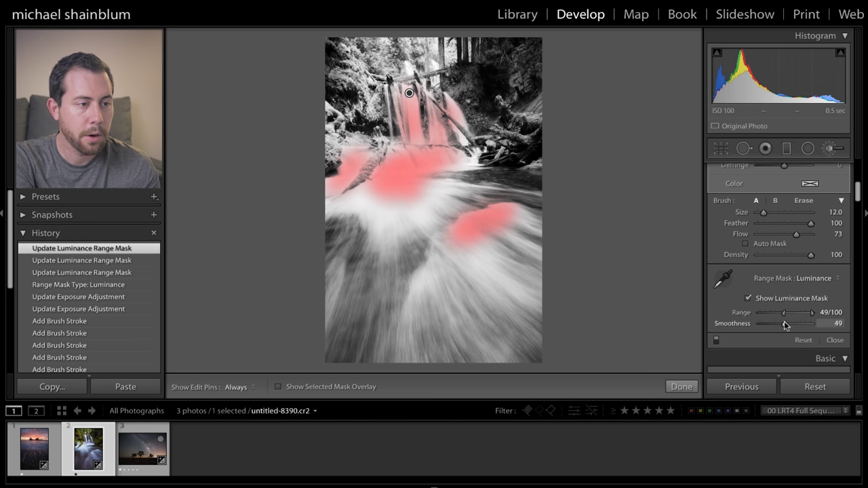
mouse_move(784, 324)
mouse_down()
mouse_move(777, 324)
mouse_move(786, 324)
mouse_up()
- With brush size 8, add more strokes over the waterfall and water, then hide the luminance preview
key(bracketleft)
key(h)
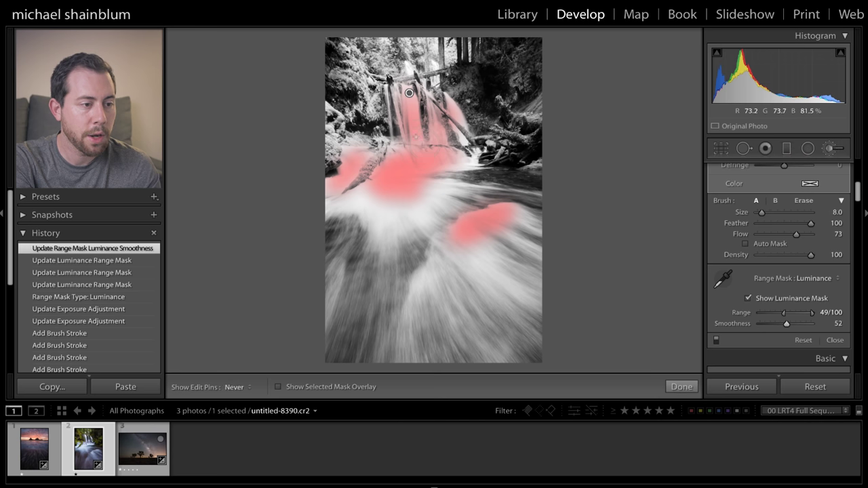
drag(416, 145, 393, 155)
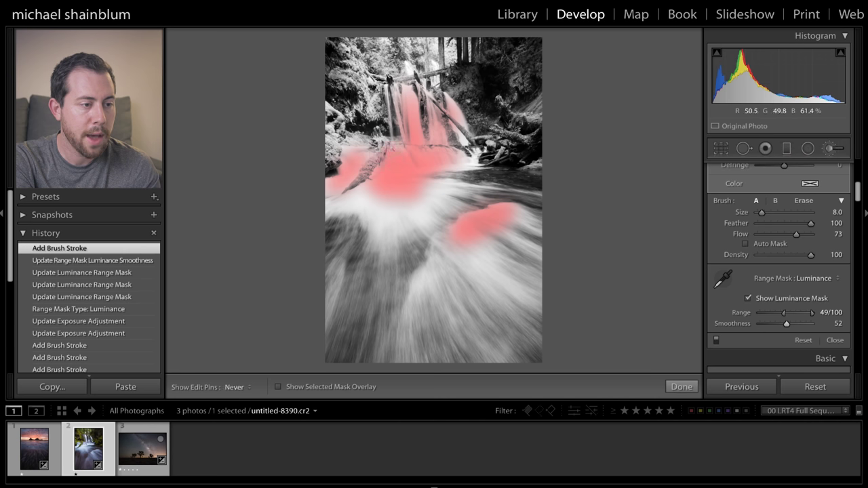
drag(410, 93, 441, 137)
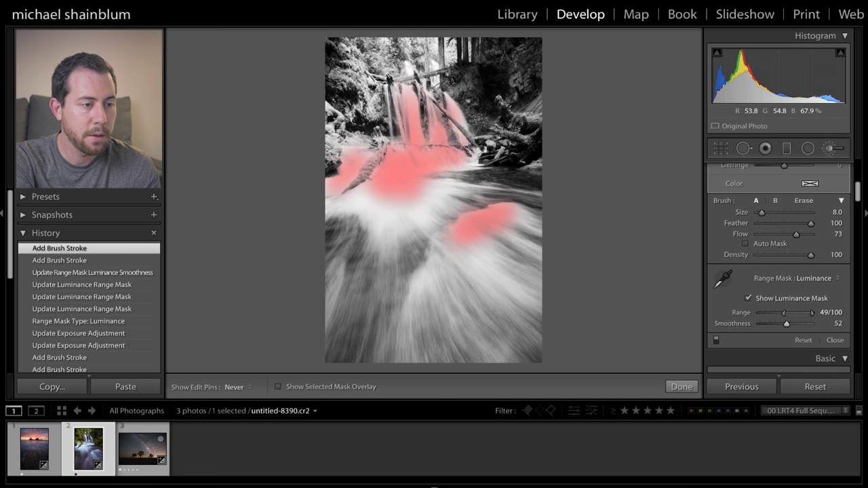
drag(470, 162, 468, 156)
key(h)
drag(469, 119, 468, 117)
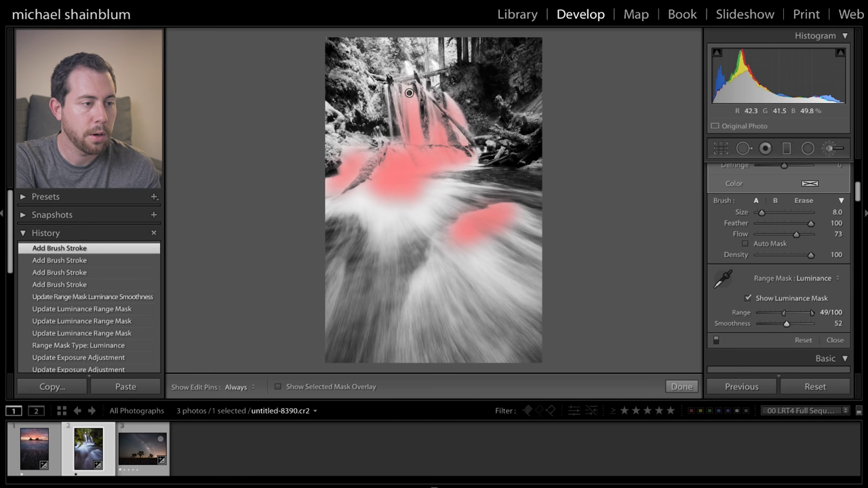
key(h)
mouse_move(441, 198)
mouse_down()
mouse_move(404, 216)
mouse_move(439, 189)
mouse_move(377, 206)
mouse_move(385, 218)
mouse_move(365, 201)
mouse_move(380, 222)
mouse_up()
key(h)
scroll(384, 211, up, 5)
key(h)
scroll(512, 215, up, 1)
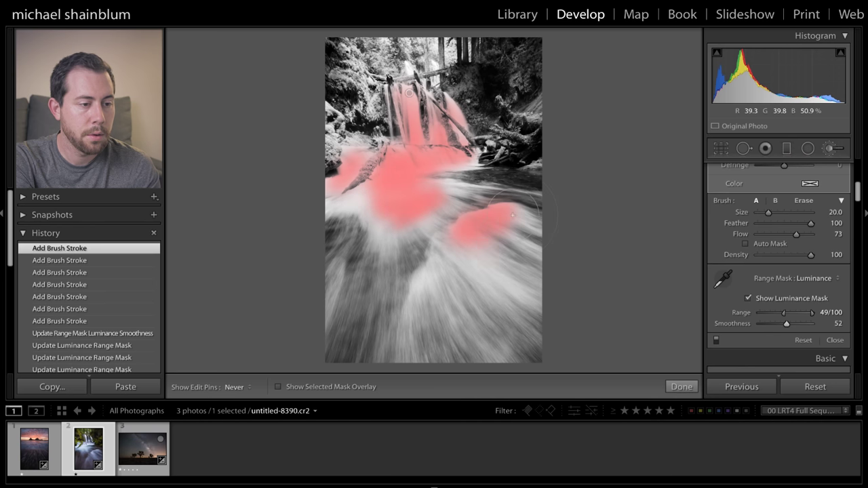
click(512, 215)
key(h)
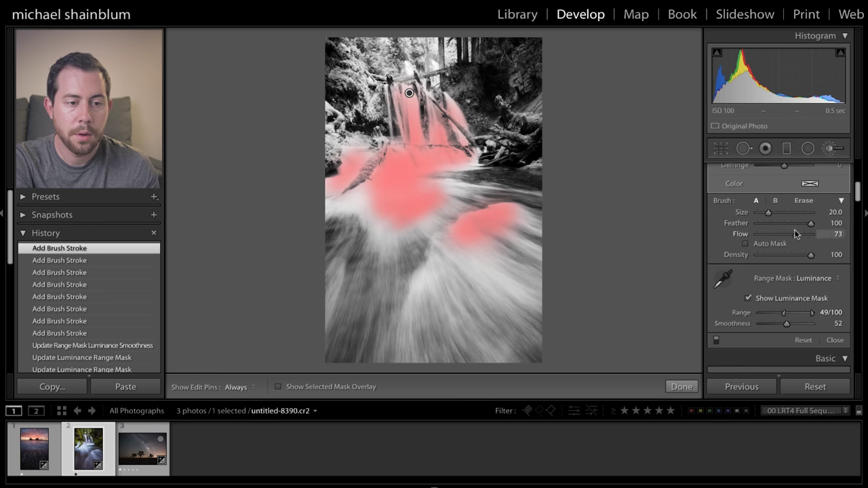
click(777, 301)
scroll(797, 284, up, 10)
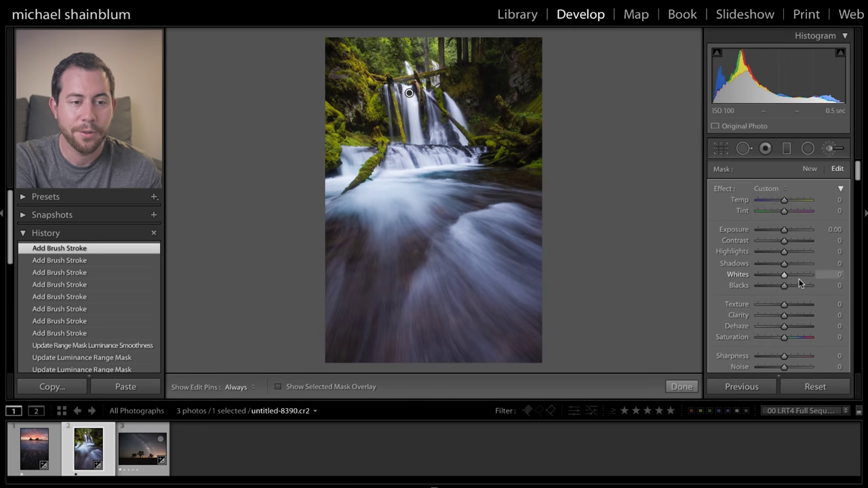
- Try darkening the brushed area's Exposure, then reset it to 0.00
drag(785, 231, 779, 230)
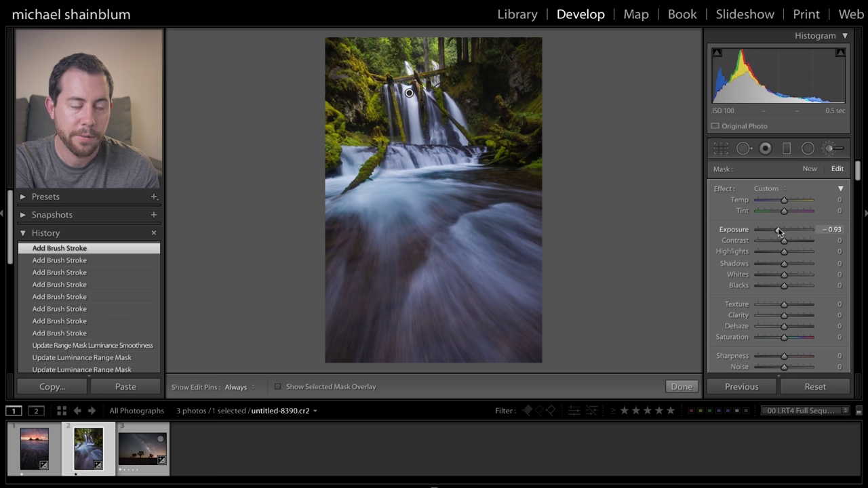
drag(779, 231, 778, 231)
double_click(735, 230)
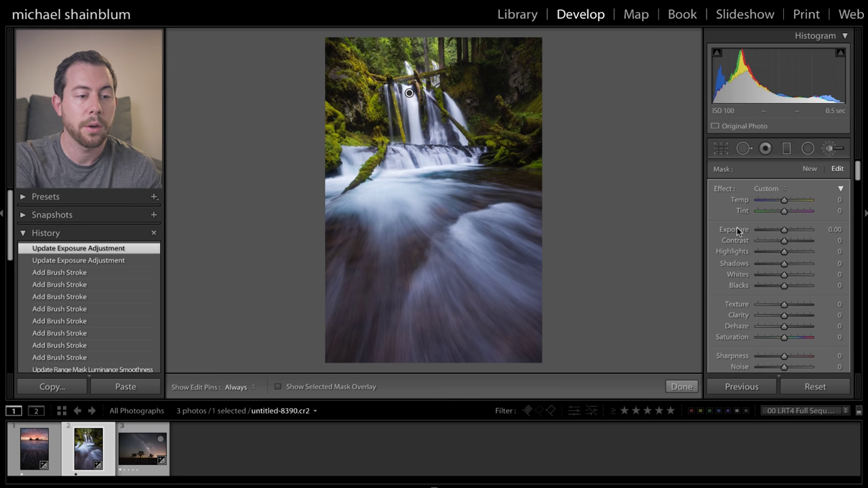
- Set the brushed area's Highlights to −49 and Whites to −37, then close the brush
click(773, 252)
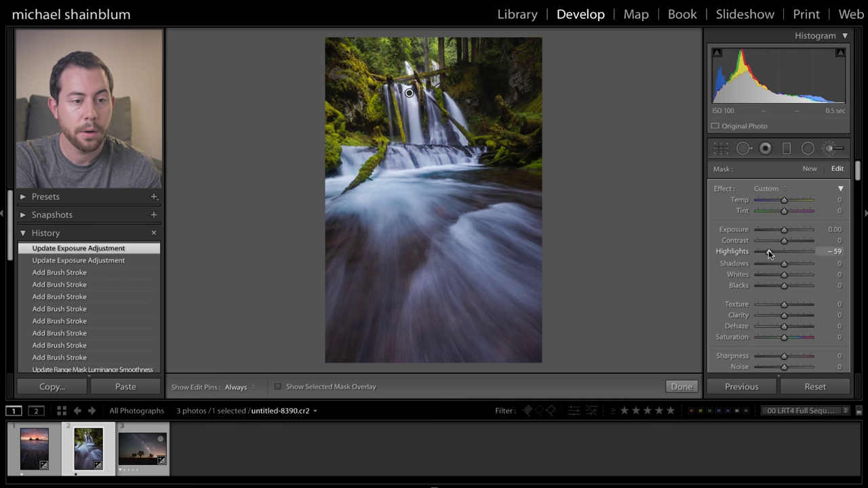
drag(769, 252, 775, 277)
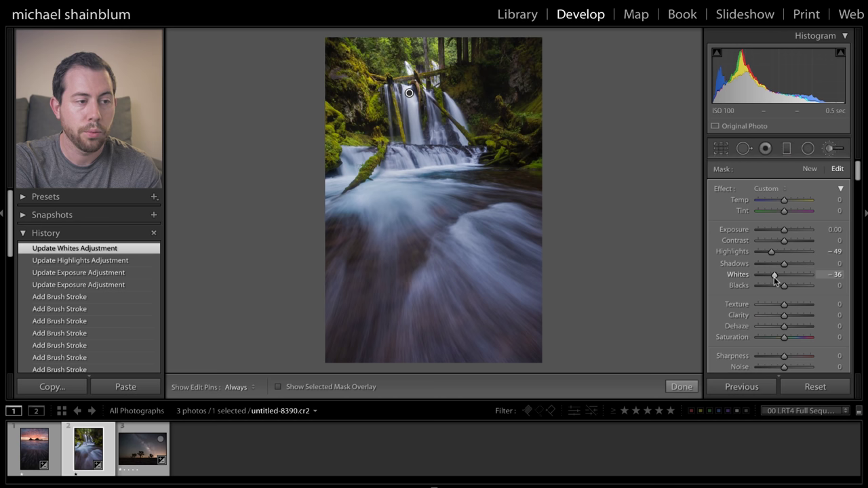
drag(775, 280, 773, 280)
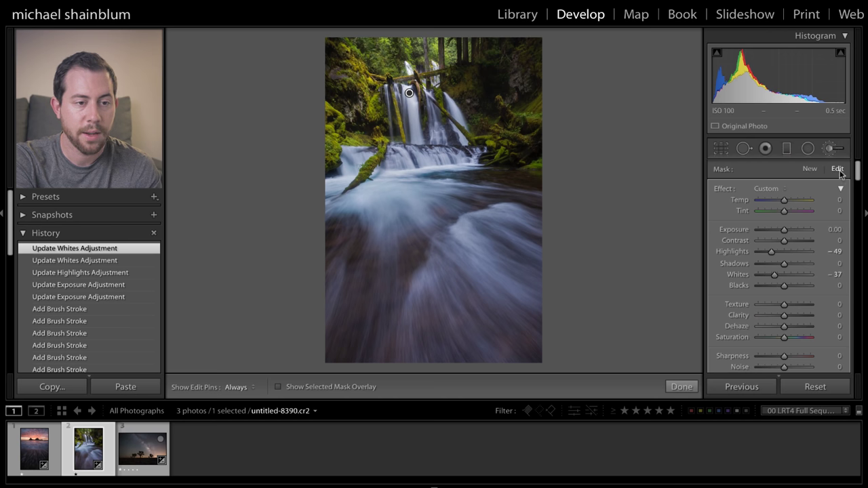
click(829, 148)
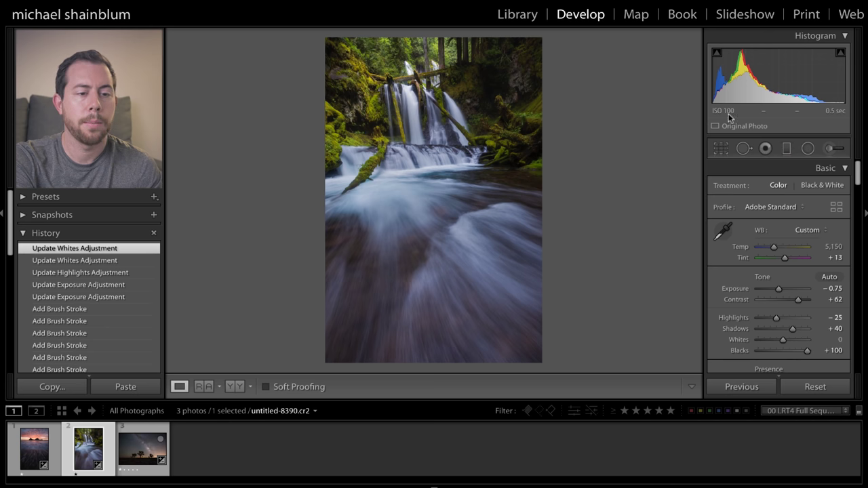
click(832, 146)
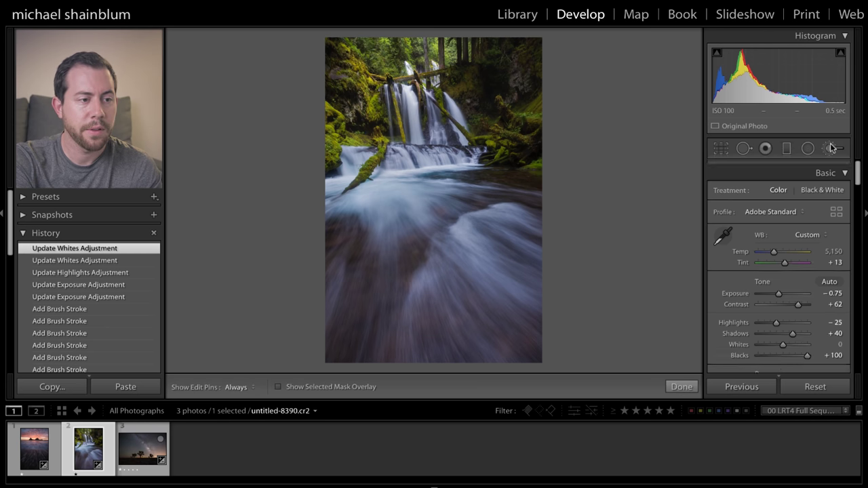
- Draw a radial filter over the forest right of the upper falls
click(831, 148)
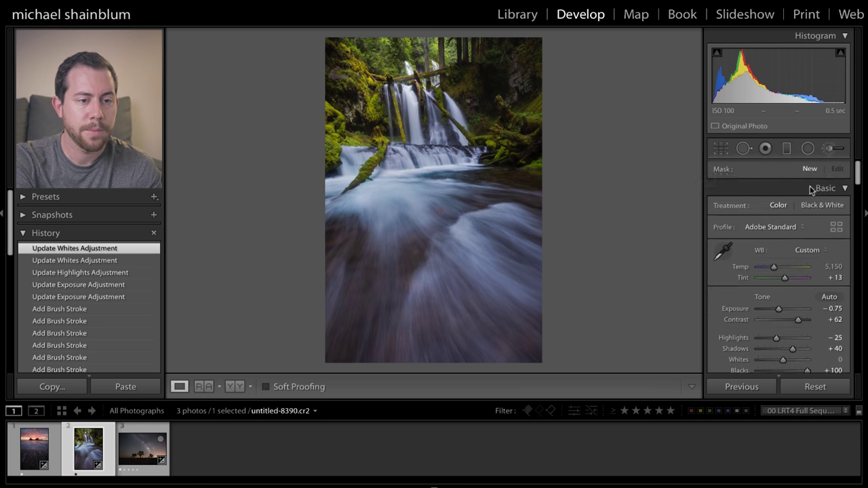
click(808, 148)
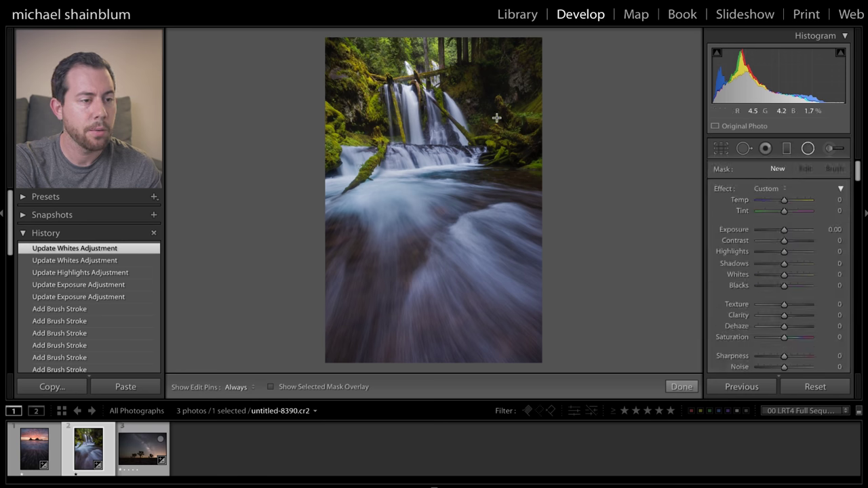
drag(492, 91, 542, 33)
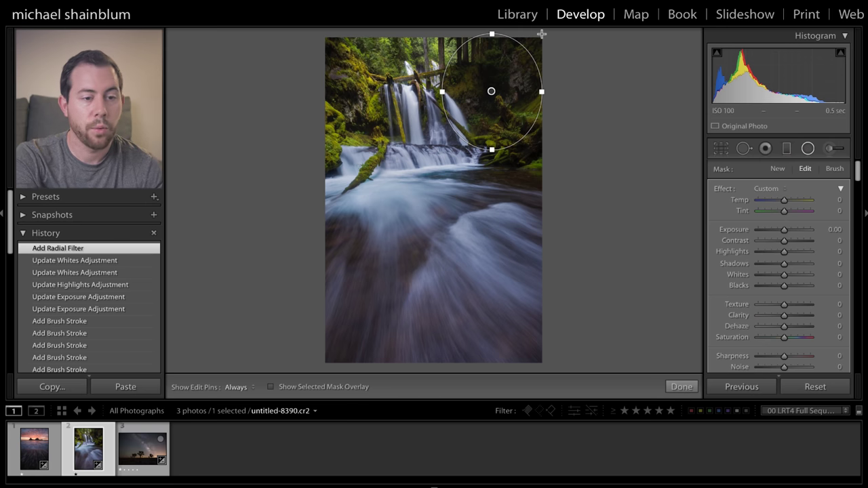
- Give the radial filter Exposure +1.04, inverted with Feather 72, and nudge the circle into place
scroll(802, 229, down, 5)
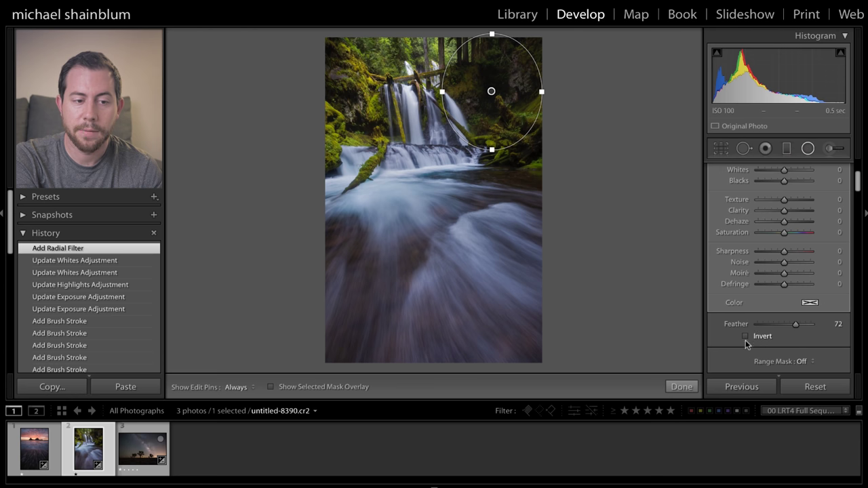
scroll(796, 284, up, 5)
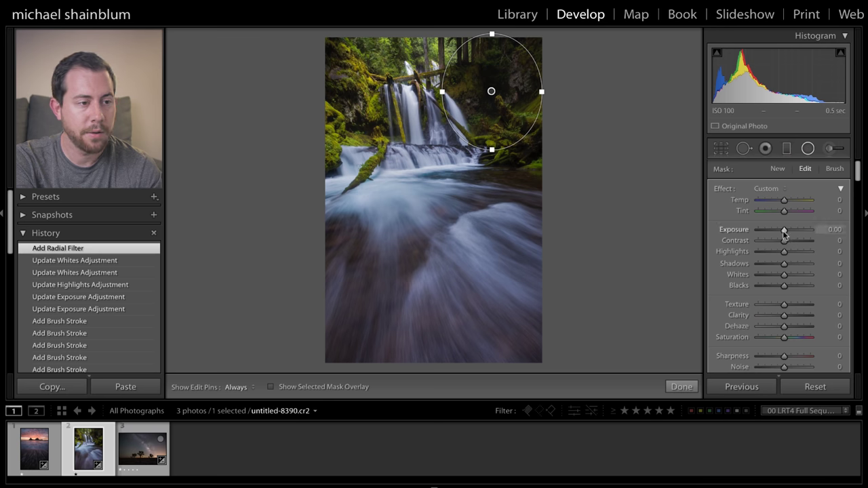
drag(785, 234, 790, 233)
scroll(791, 267, down, 1)
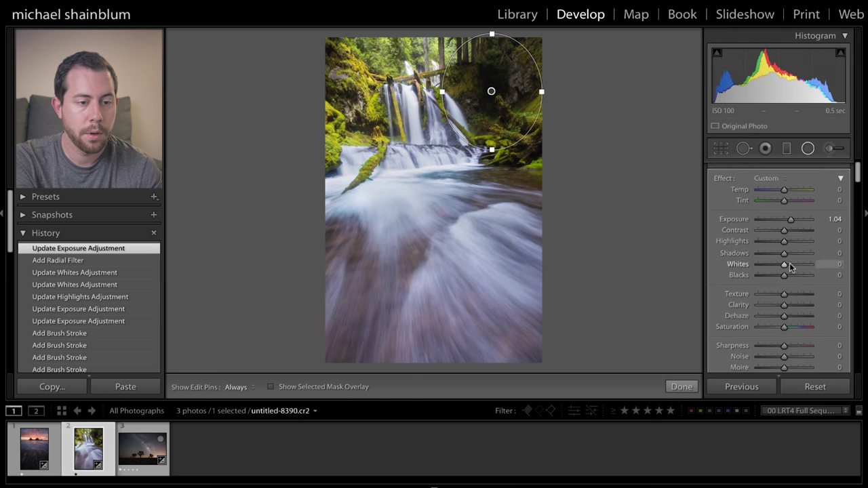
scroll(790, 266, down, 5)
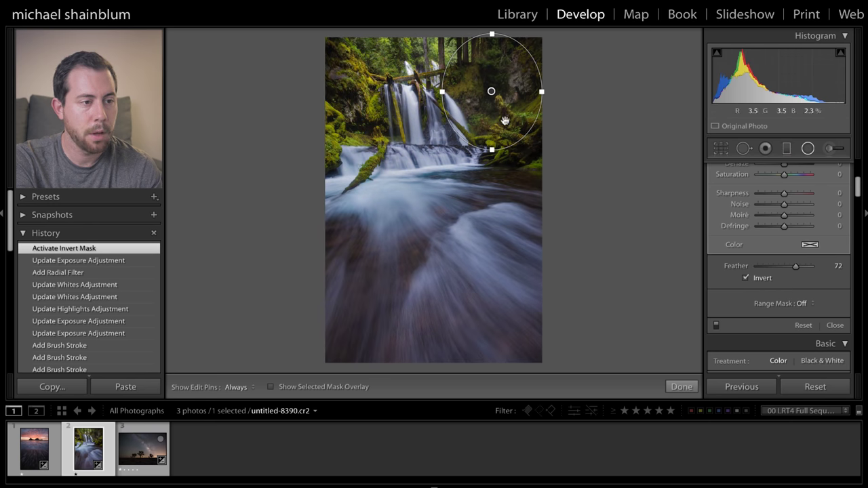
mouse_move(491, 88)
mouse_down()
mouse_move(475, 76)
mouse_move(493, 77)
mouse_move(481, 87)
mouse_up()
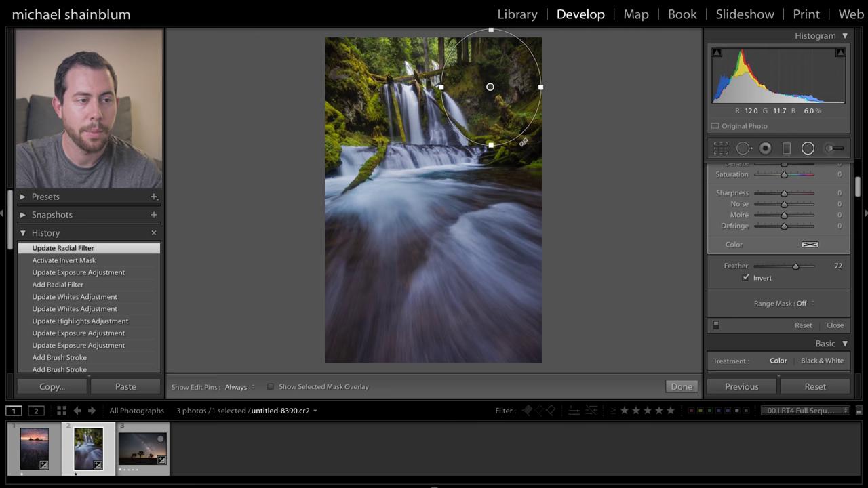
scroll(812, 221, up, 1)
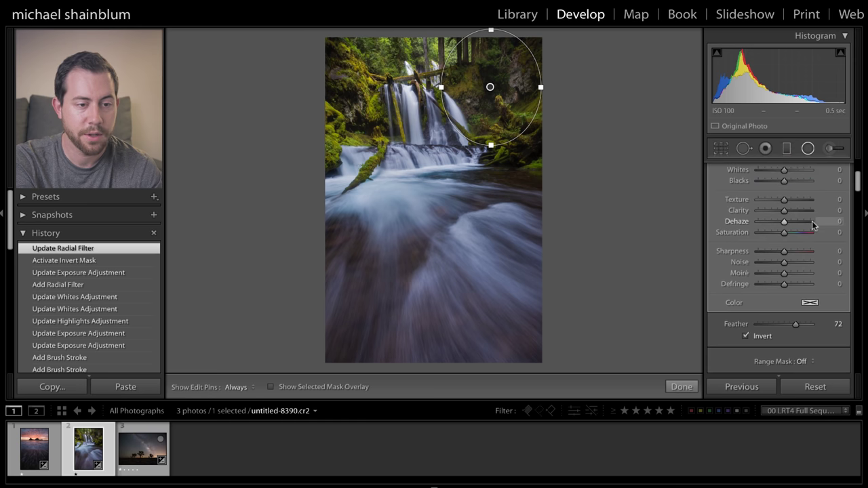
scroll(812, 220, down, 2)
- Add a Luminance range mask to the radial filter covering darker tones, Range 0/37, Smoothness 23
click(806, 288)
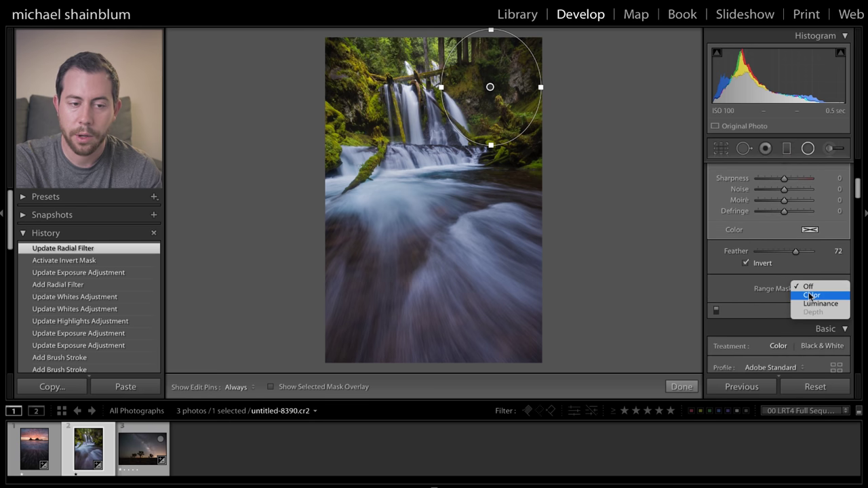
click(816, 303)
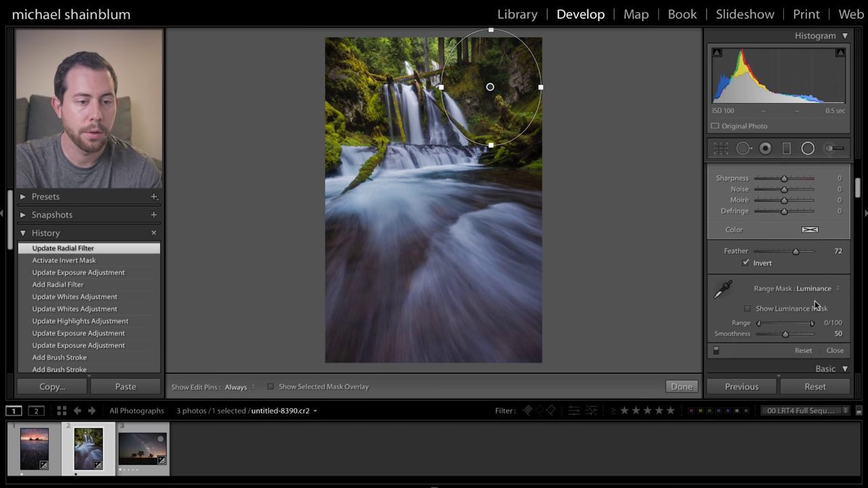
click(769, 308)
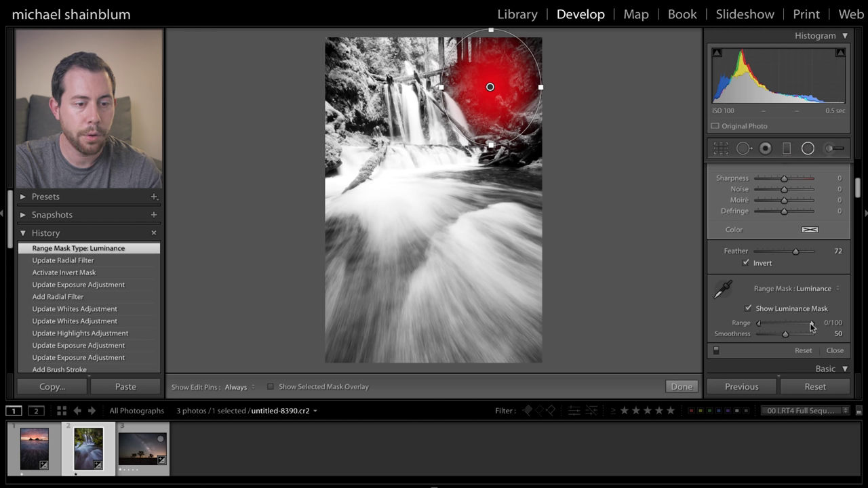
drag(812, 327, 784, 327)
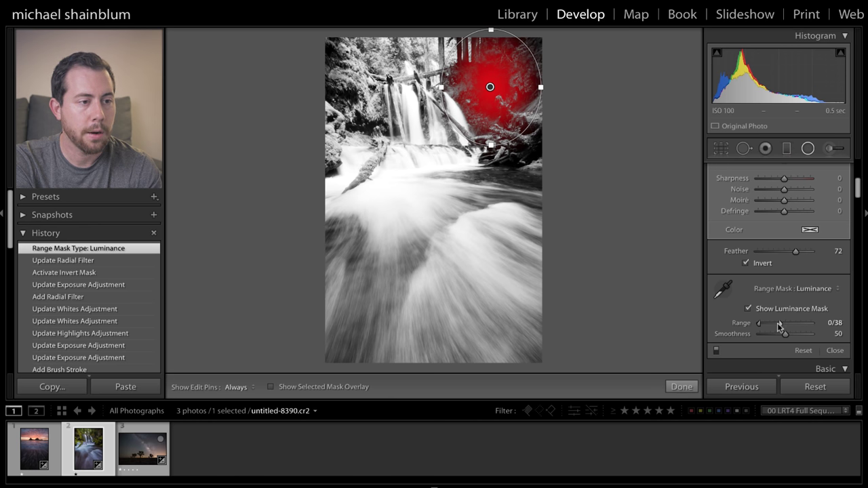
drag(778, 327, 771, 334)
click(771, 311)
scroll(813, 286, up, 5)
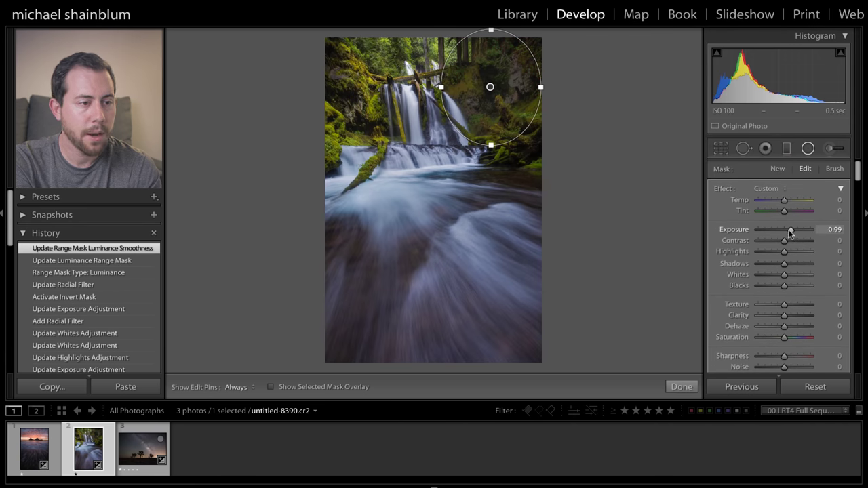
- Set the radial filter to Exposure 0.16 with slightly lifted Shadows and Blacks, then move to the sunset photo
drag(789, 233, 785, 232)
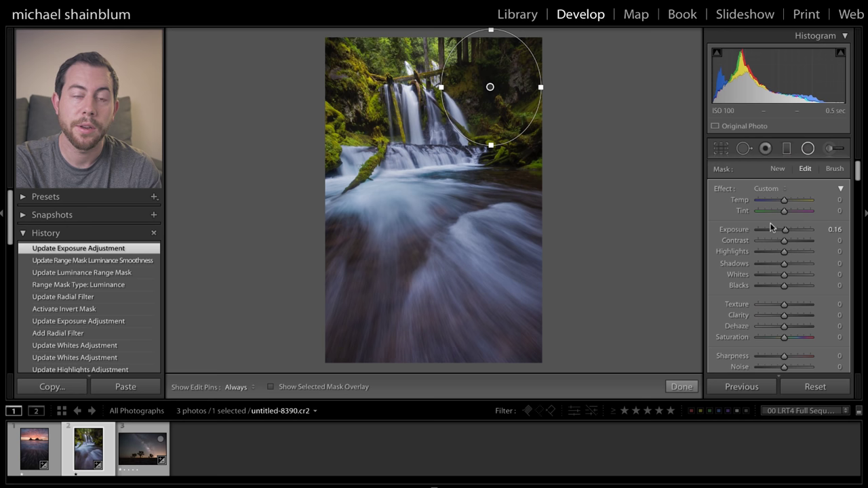
drag(785, 266, 792, 265)
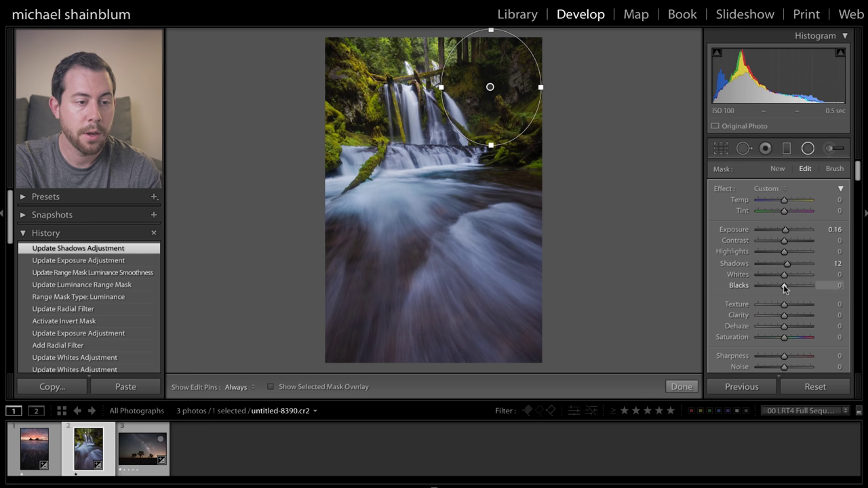
drag(789, 288, 786, 287)
click(807, 149)
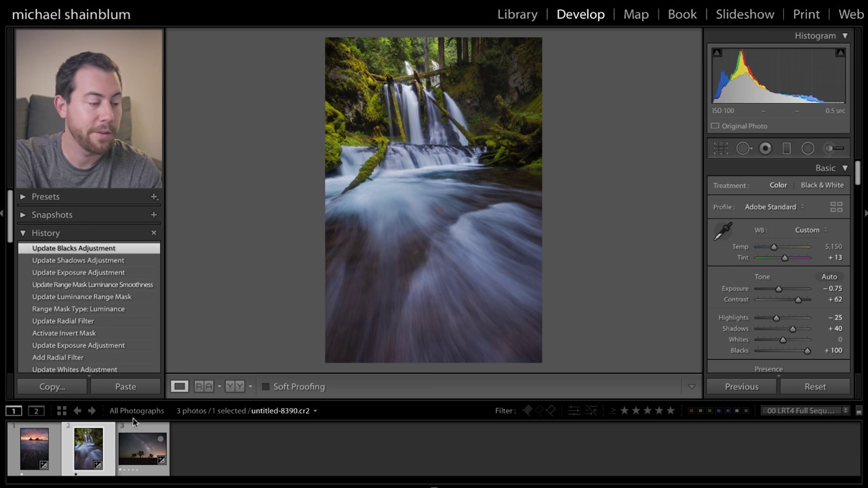
click(40, 444)
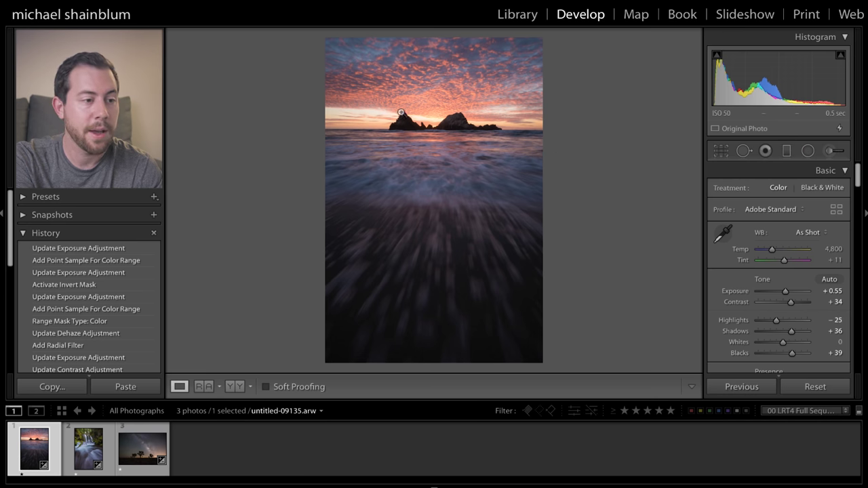
- Zoom the sunset seascape to 1:1 and back, then drag a graduated filter down across the horizon
click(439, 103)
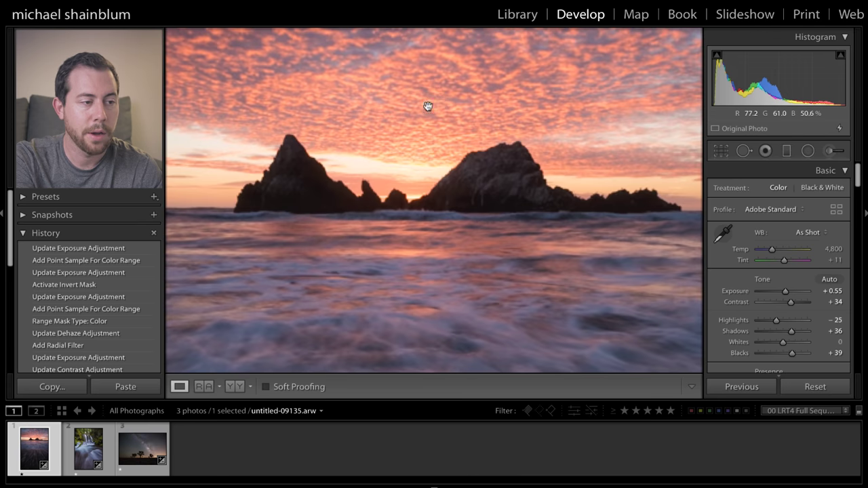
click(442, 117)
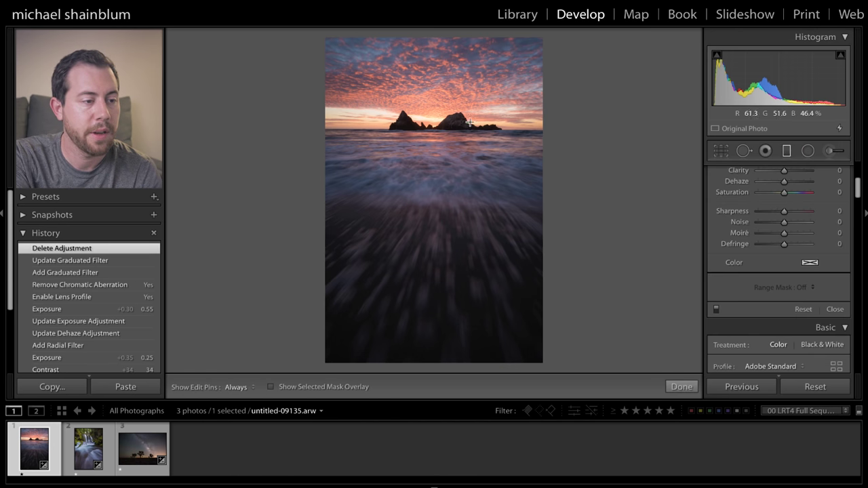
drag(432, 95, 433, 144)
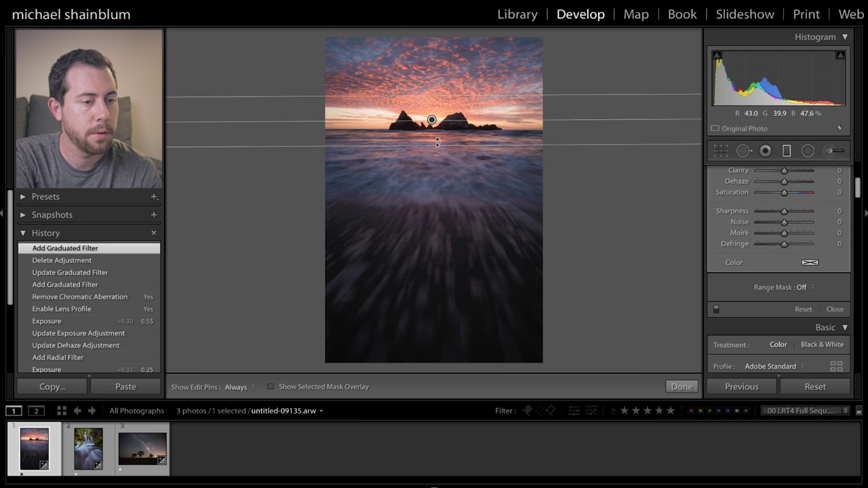
- Set the horizon graduated filter's Range Mask to Luminance, then switch it to Color
scroll(805, 248, up, 3)
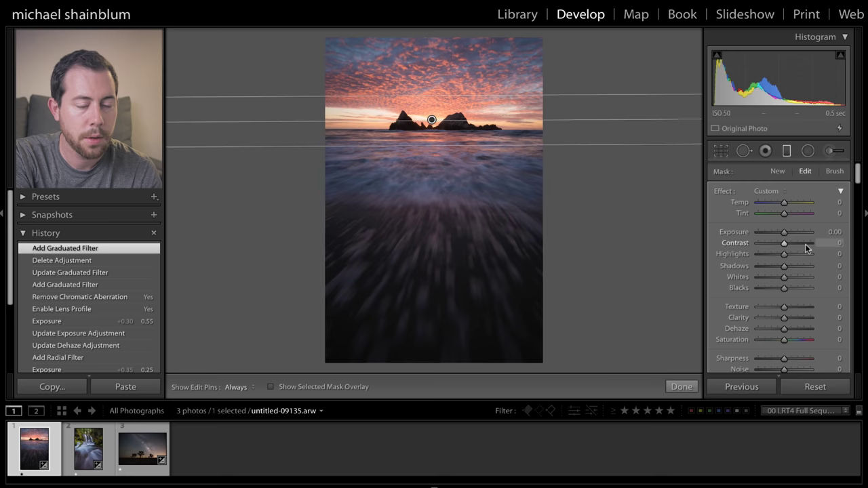
scroll(805, 248, down, 5)
click(802, 223)
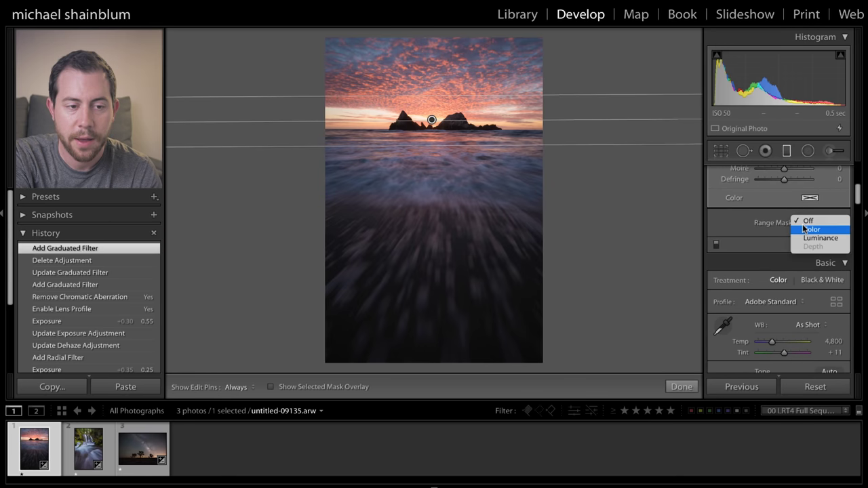
click(817, 238)
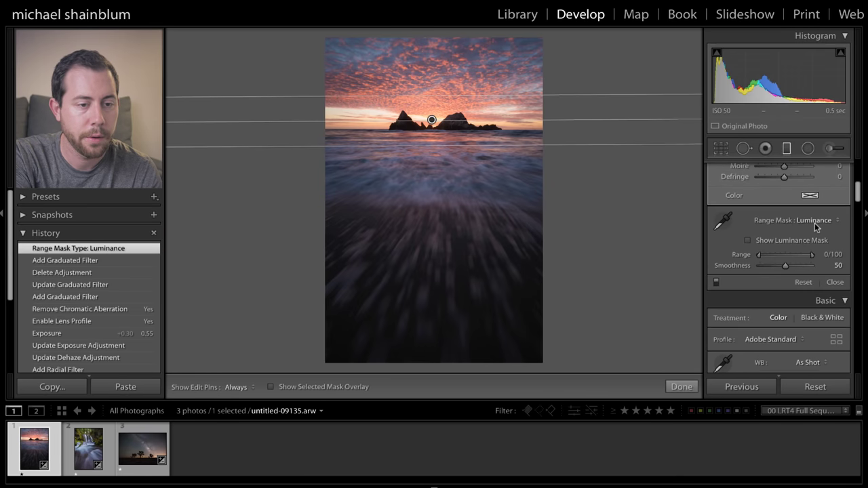
click(814, 223)
click(814, 210)
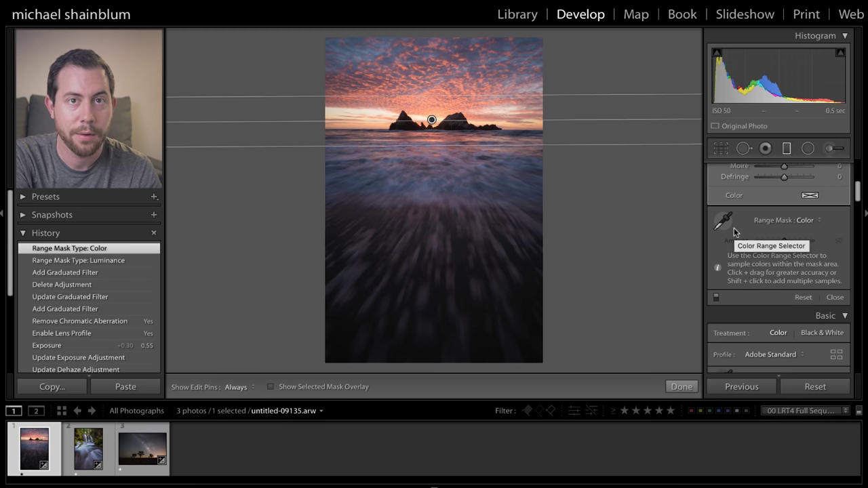
- Sample the pink sky with the Color Range Selector, check the mask overlay, and keep Amount at 50
click(733, 228)
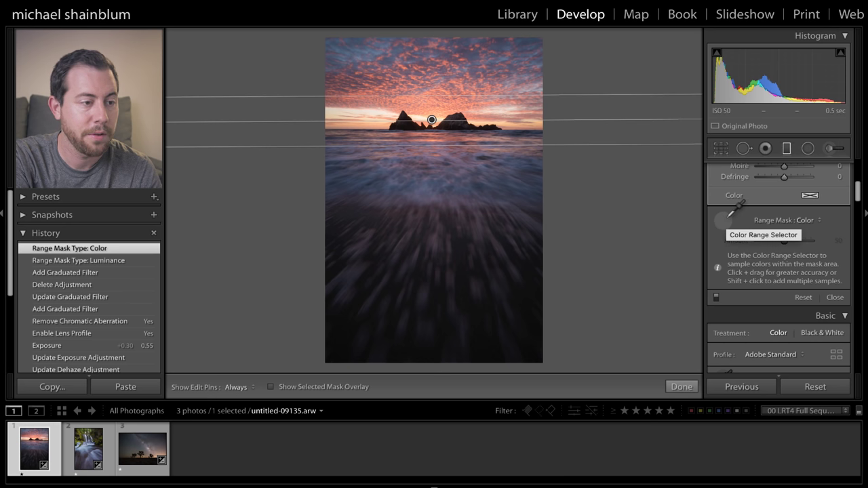
click(379, 86)
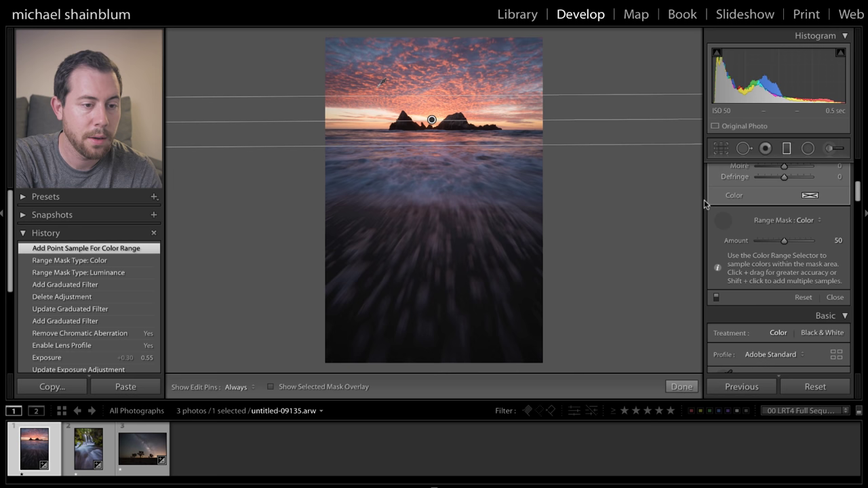
click(307, 387)
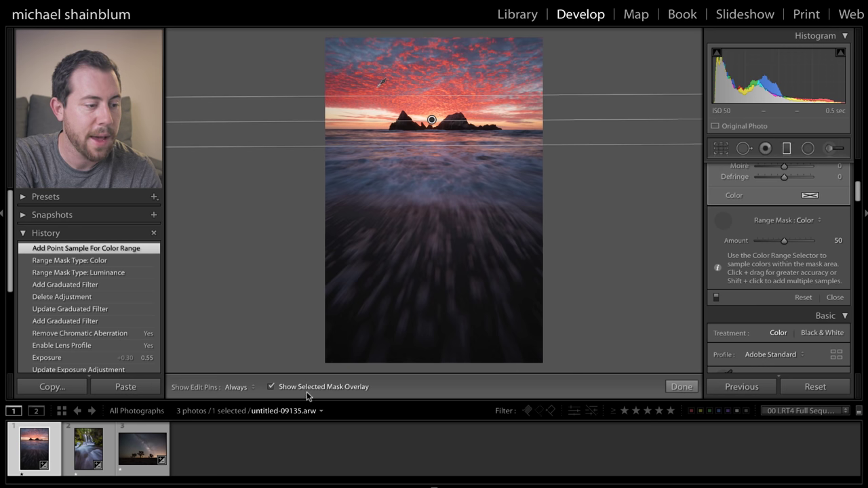
click(312, 388)
click(312, 388)
click(312, 388)
click(311, 388)
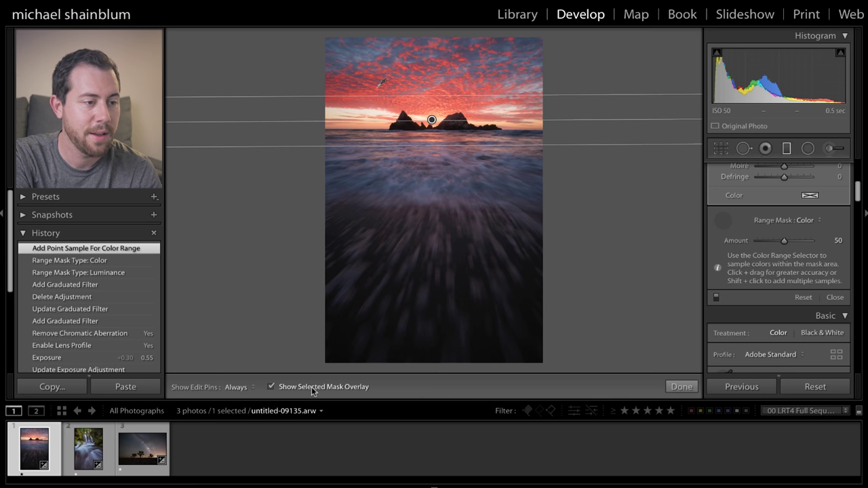
click(312, 388)
click(312, 387)
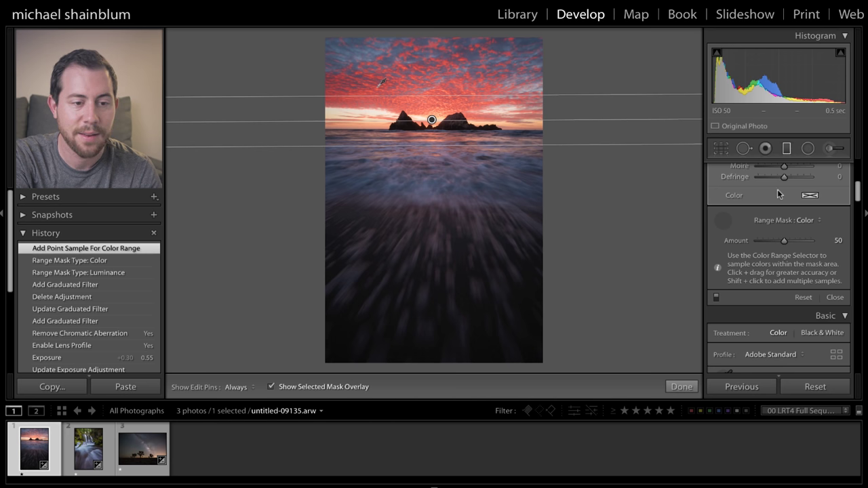
drag(786, 240, 789, 240)
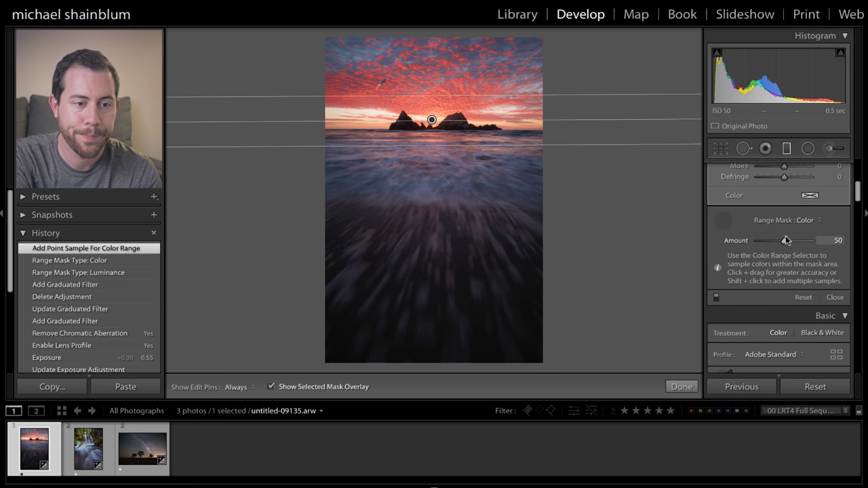
scroll(833, 235, up, 4)
scroll(833, 235, down, 2)
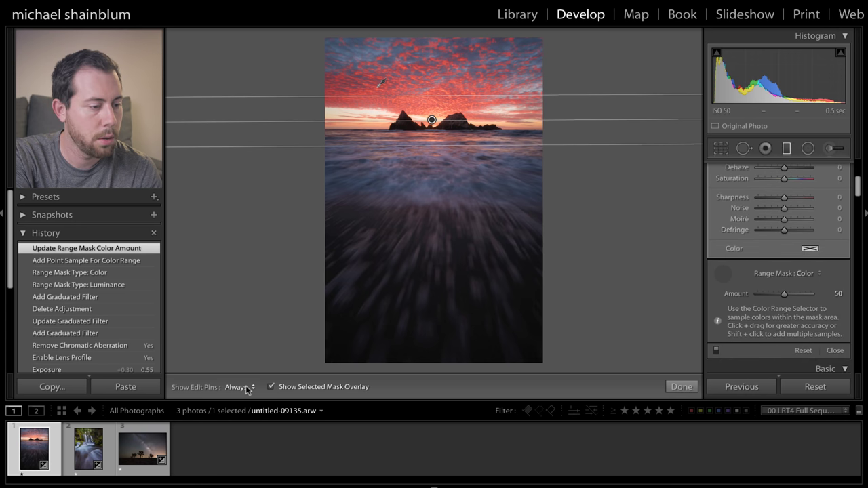
- Hide the mask overlay and give the colour-masked sky filter Contrast 69 and Saturation 29
click(299, 388)
scroll(770, 234, up, 3)
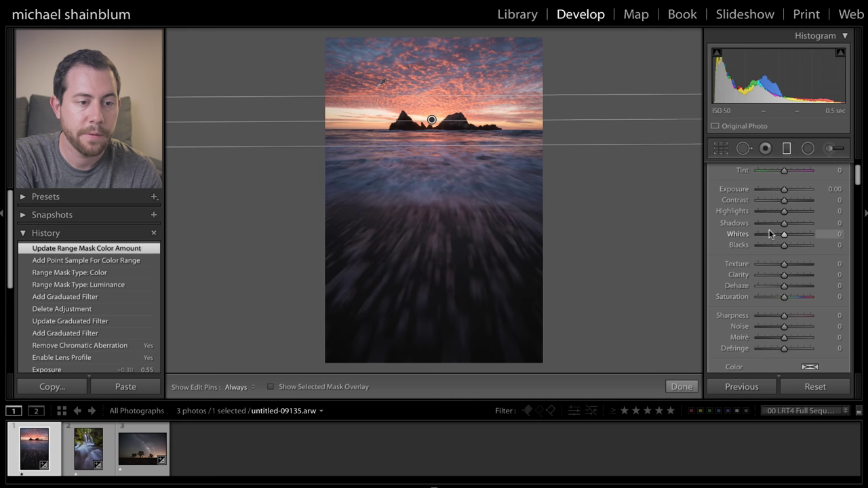
scroll(769, 234, up, 2)
drag(784, 240, 800, 239)
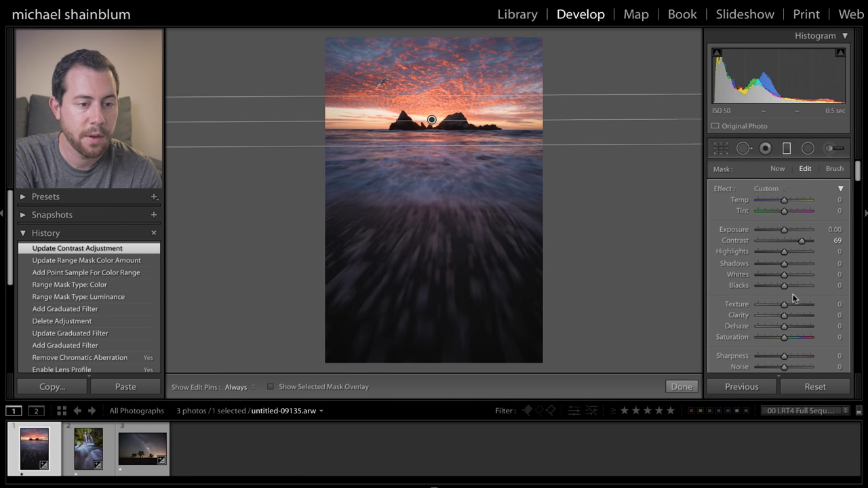
mouse_move(785, 337)
mouse_down()
mouse_move(800, 339)
mouse_move(792, 339)
mouse_up()
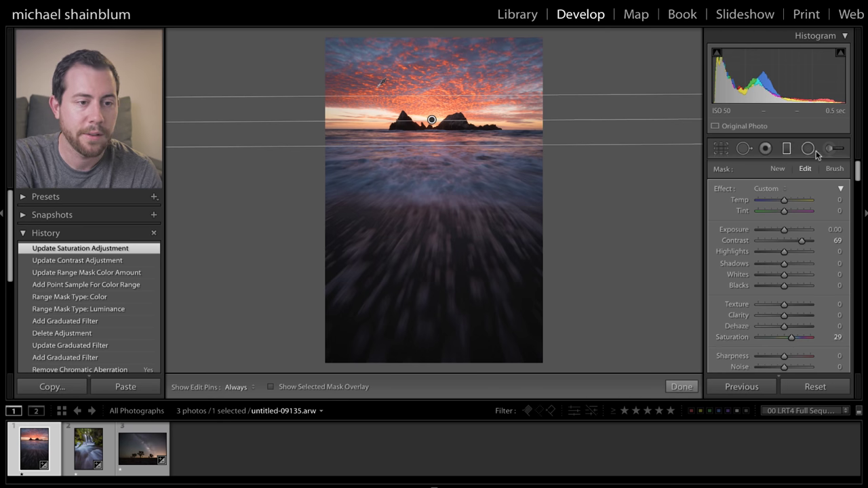
- Close that filter and draw a new graduated filter across the horizon
click(786, 150)
click(786, 148)
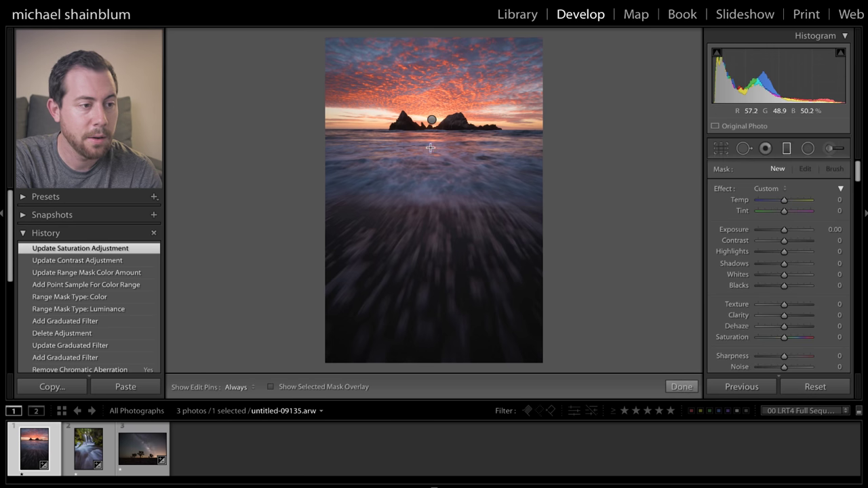
drag(431, 147, 430, 110)
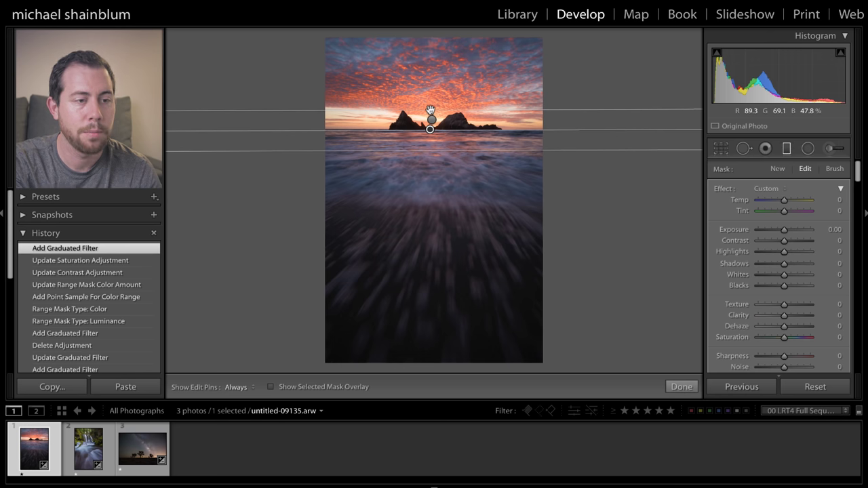
- Switch the new filter's range mask to Color, sample the water, and show the mask overlay
scroll(790, 204, down, 10)
click(804, 207)
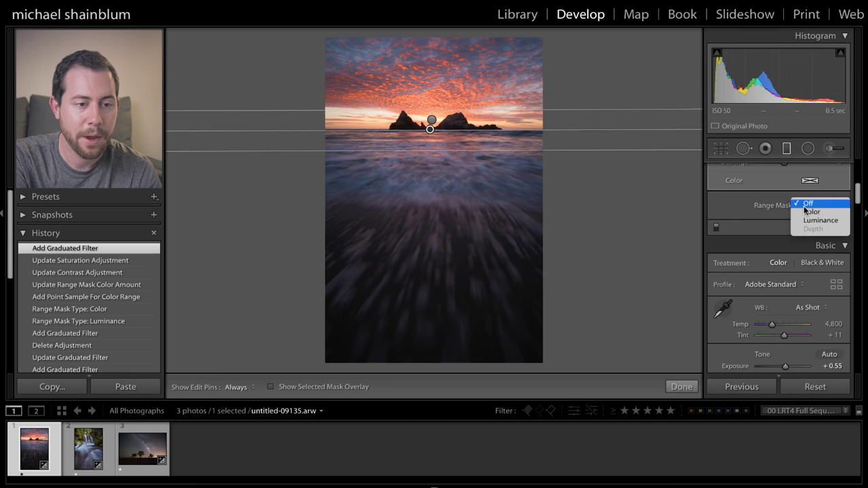
click(809, 212)
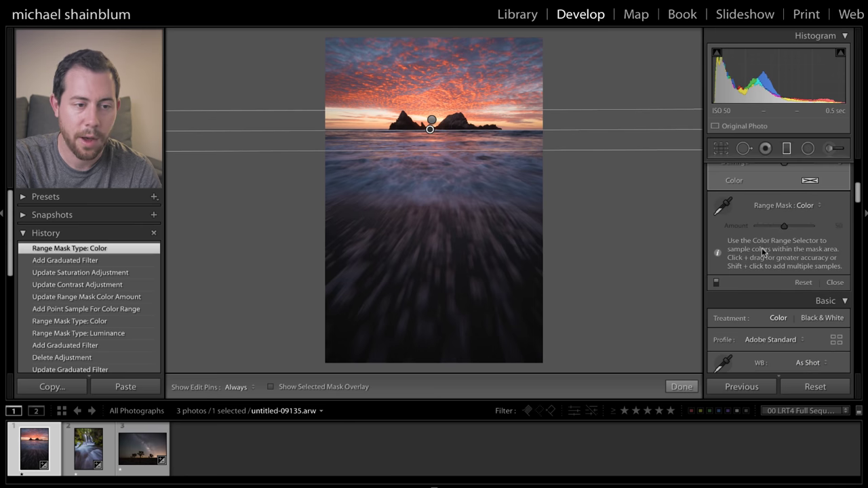
click(723, 206)
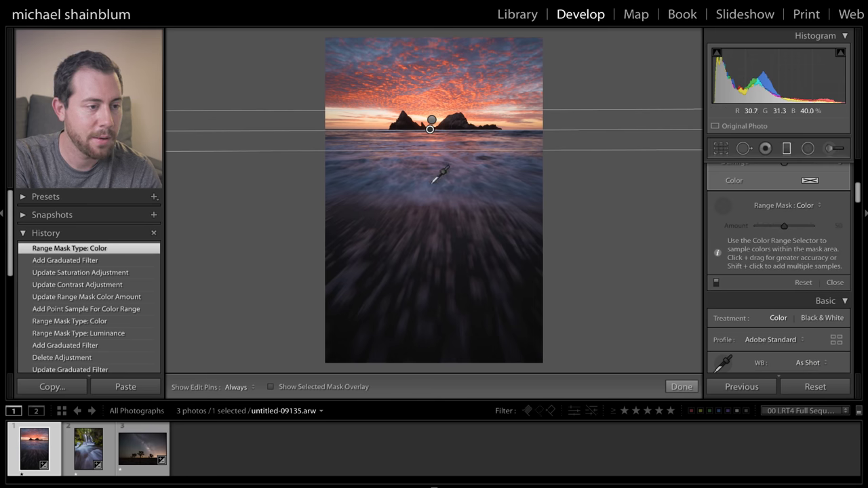
click(432, 181)
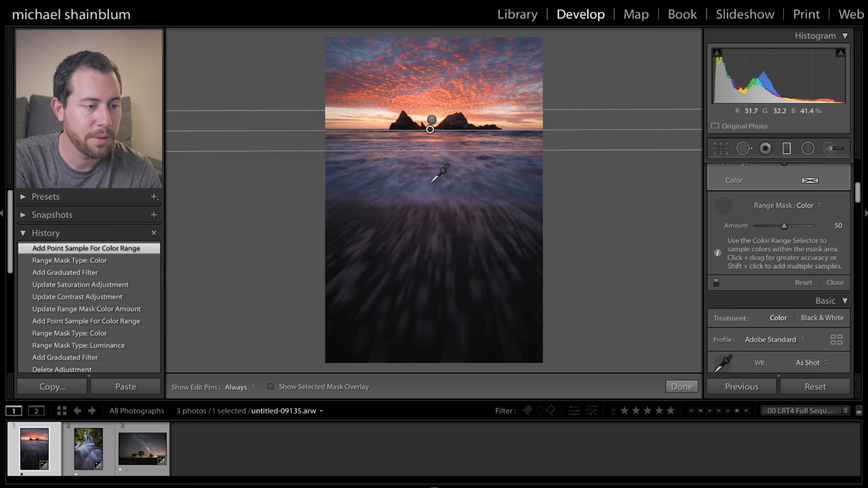
click(301, 387)
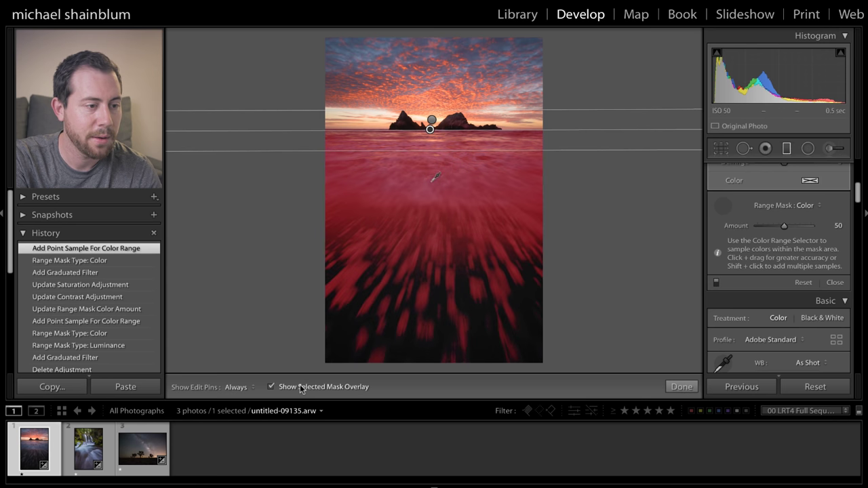
- Add five more water samples, set the colour range Amount to 7, and hide the overlay
click(439, 153)
click(439, 159)
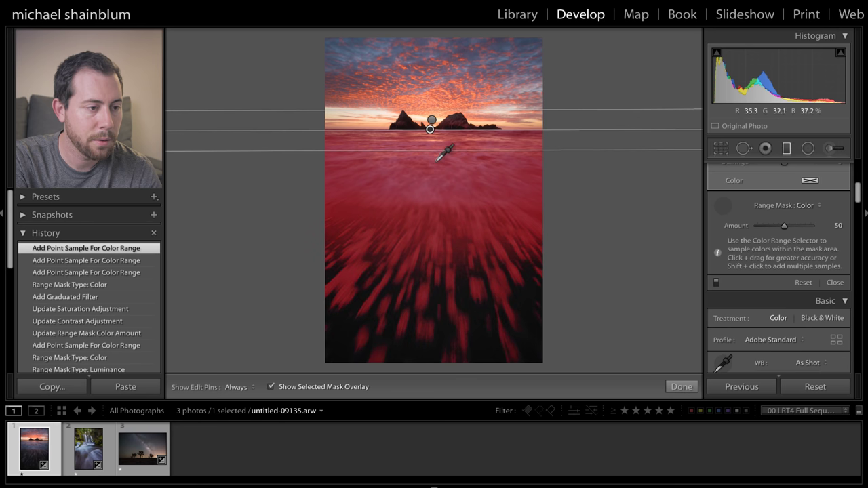
click(438, 157)
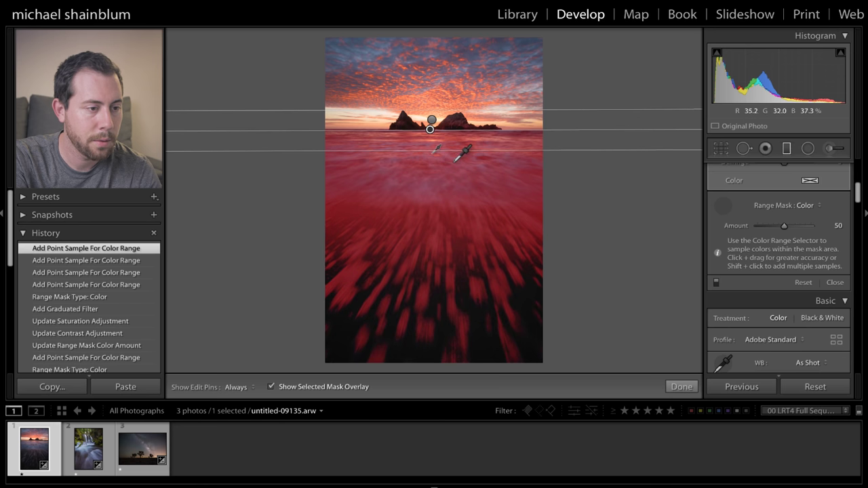
click(456, 160)
click(480, 164)
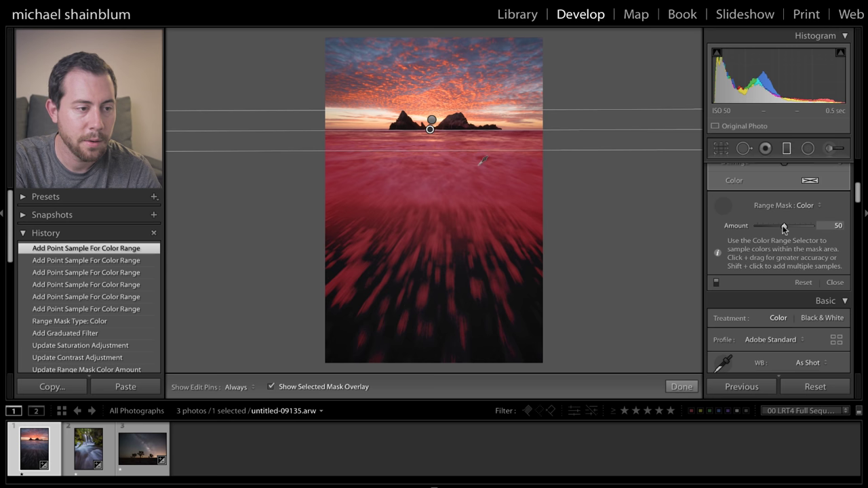
drag(783, 228, 760, 229)
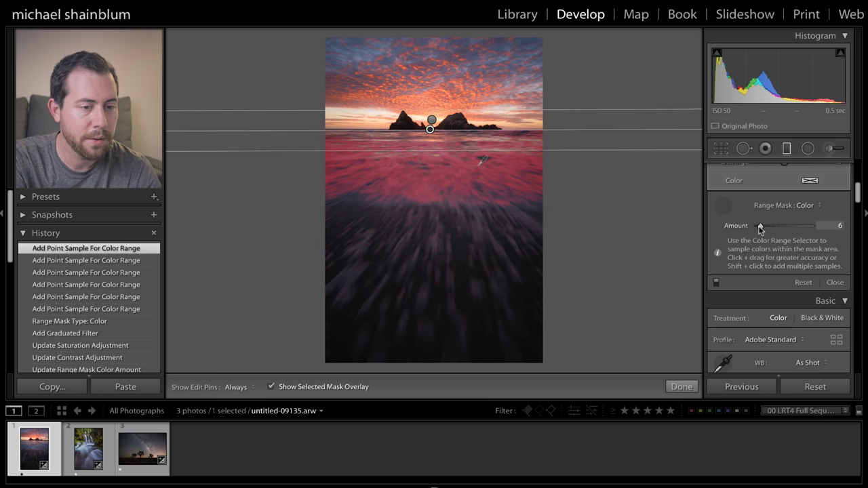
drag(760, 229, 760, 228)
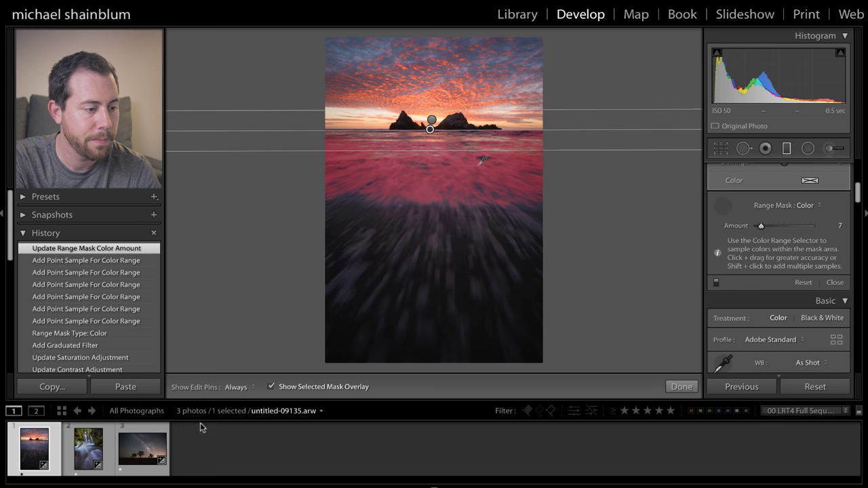
click(314, 387)
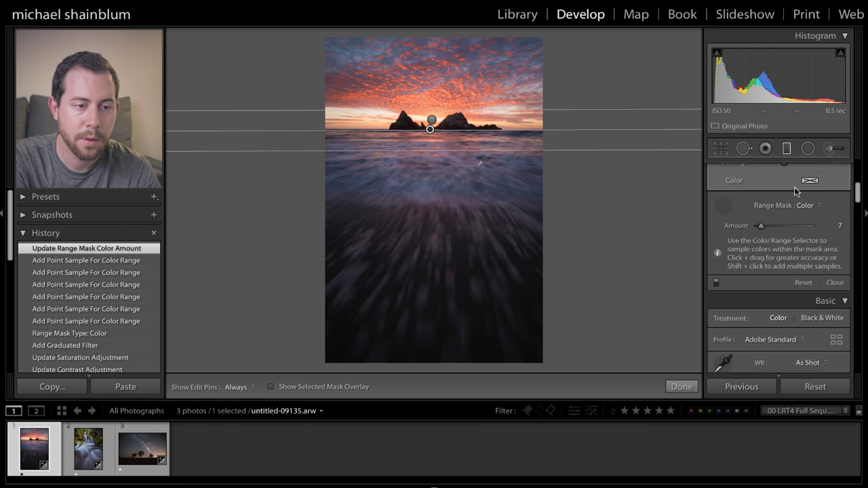
scroll(794, 187, up, 5)
- Raise the horizon filter's Exposure to +0.24 to brighten the masked water
drag(785, 232, 785, 231)
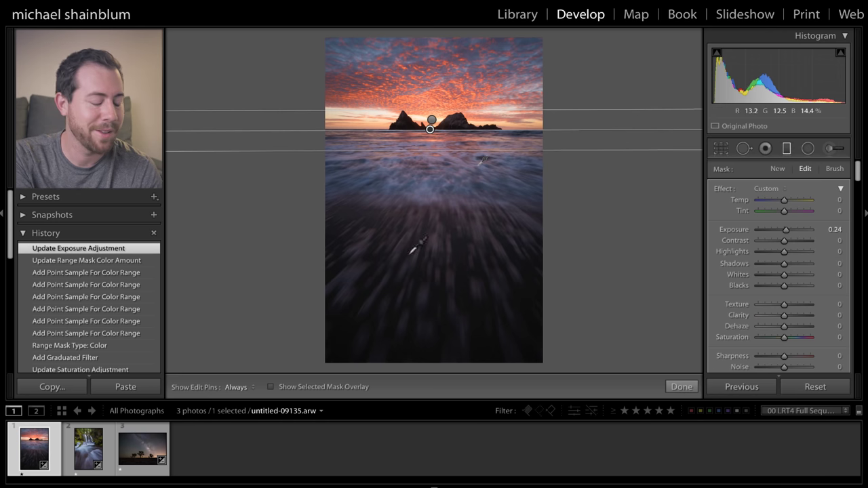
- Open the Joshua tree night photo untitled-00501.arw, start an Adjustment Brush, and hide edit pins
click(139, 456)
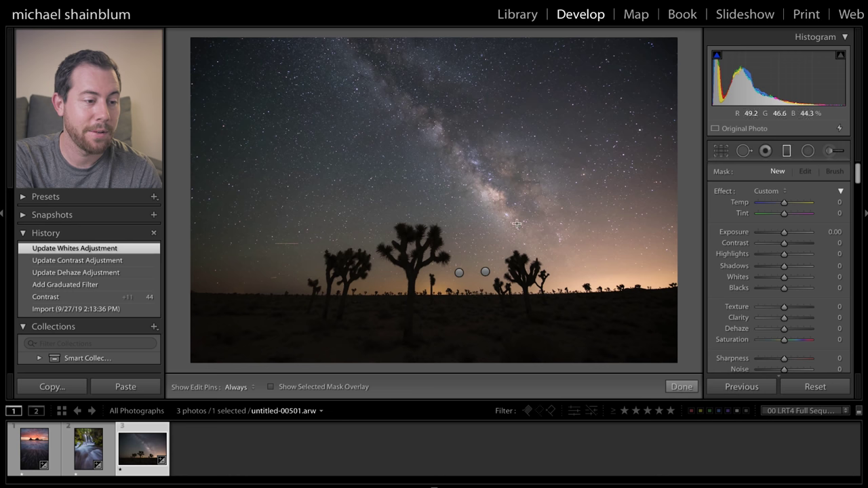
click(830, 152)
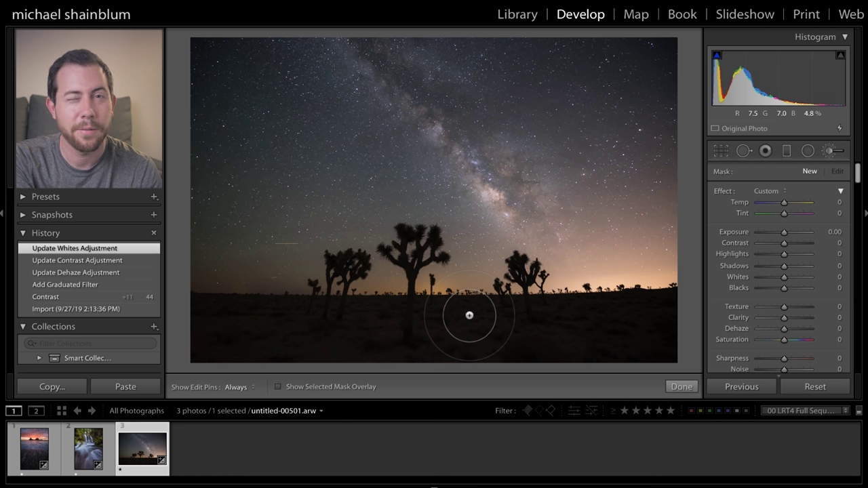
key(h)
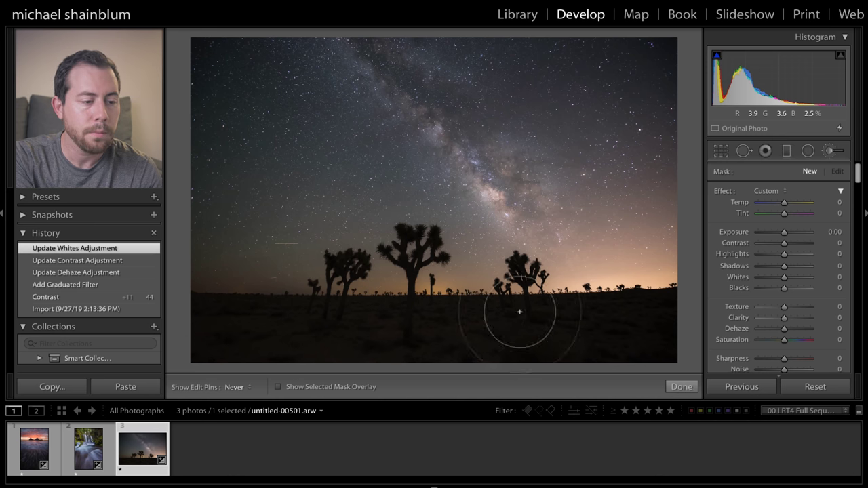
- Paint a brush stroke across the central tree and desert foreground
mouse_move(634, 331)
mouse_down()
mouse_move(570, 318)
mouse_move(452, 376)
mouse_move(416, 316)
mouse_move(295, 334)
mouse_up()
key(h)
key(o)
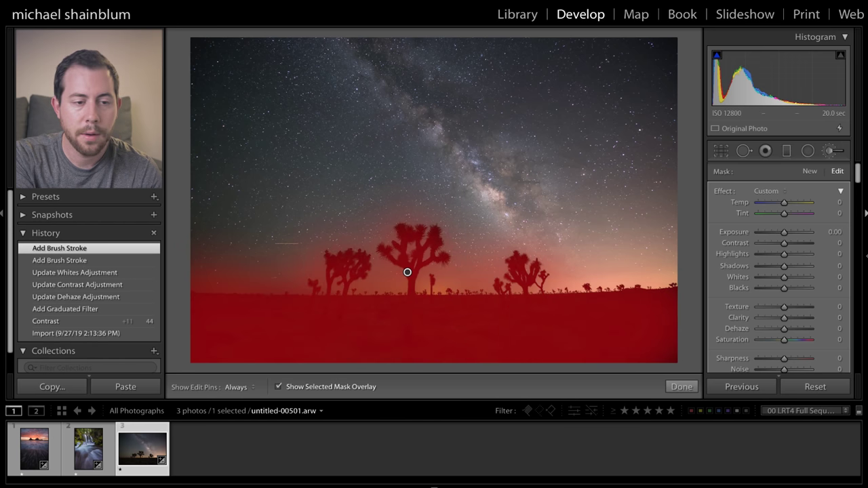
- Test Shadows 31 and Blacks 24 on the brush mask, then reset both to 0
click(792, 266)
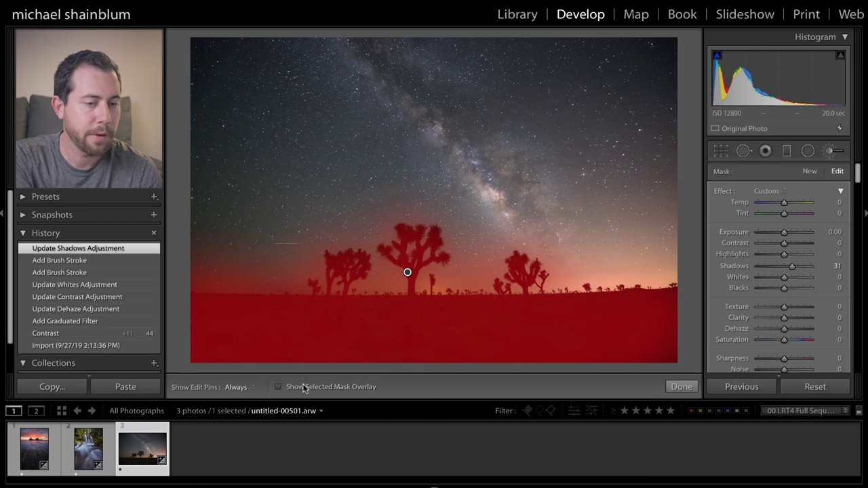
click(304, 387)
click(796, 290)
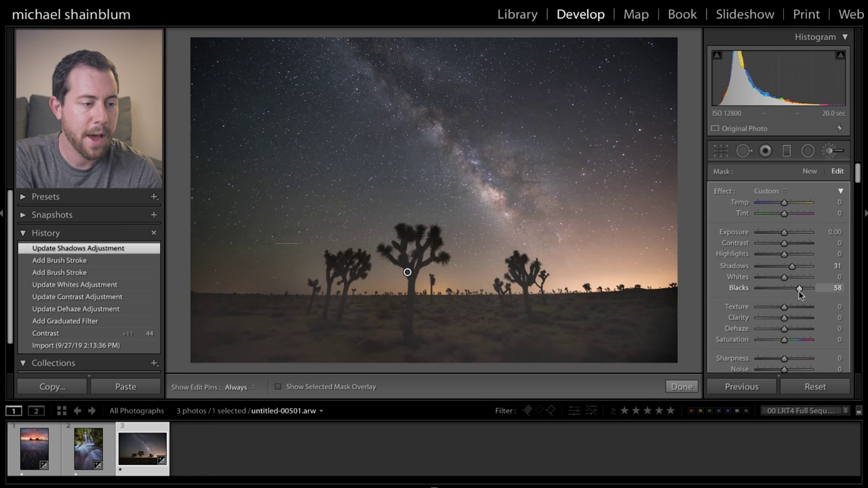
click(792, 292)
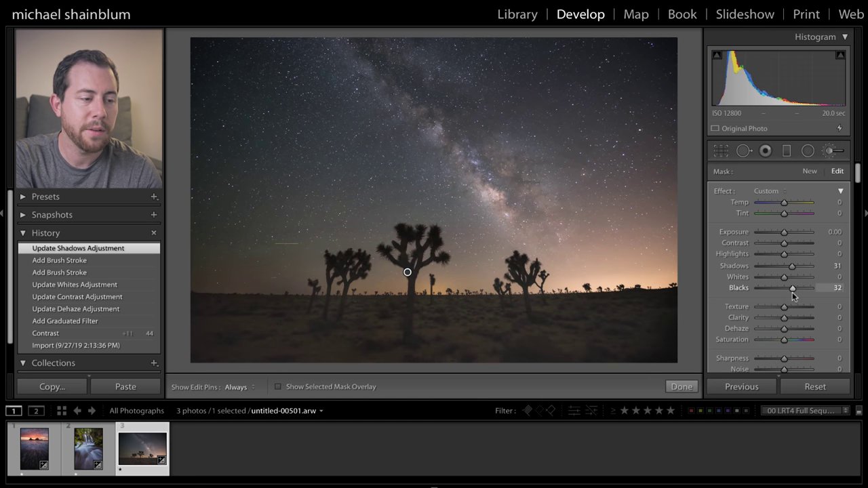
drag(792, 292, 789, 292)
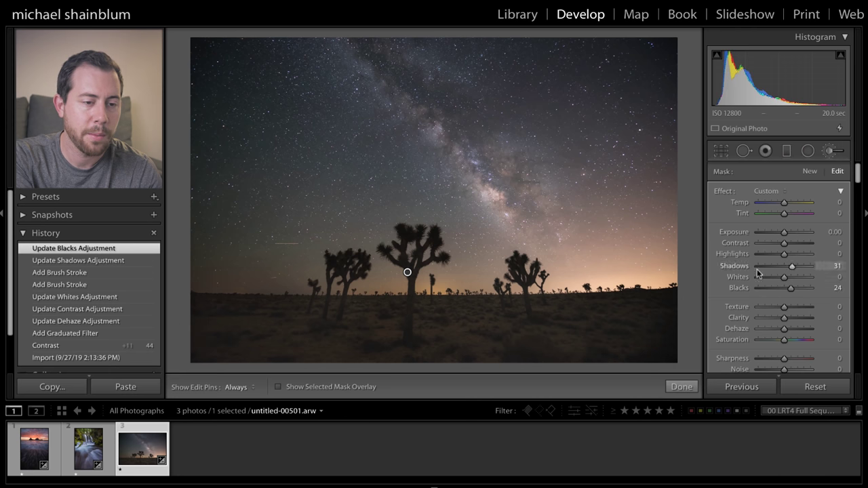
double_click(746, 268)
double_click(744, 290)
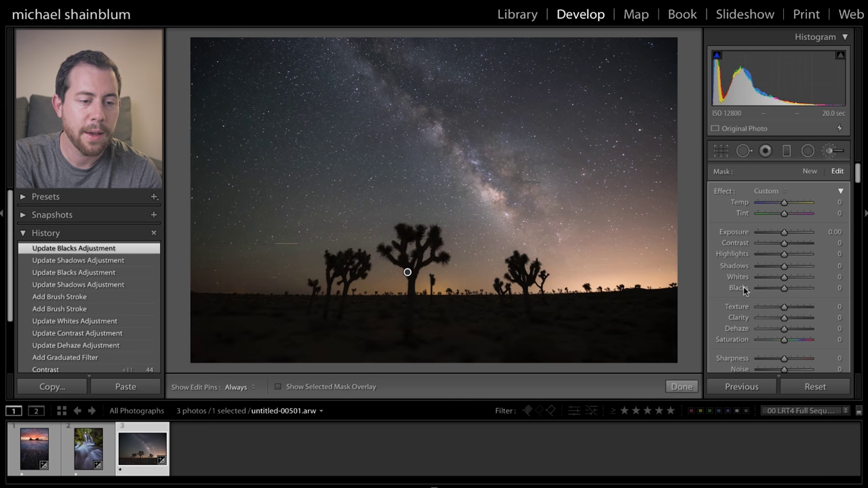
- Limit the brush mask by Luminance, preview it, and set the Range to 0/45
scroll(780, 312, down, 5)
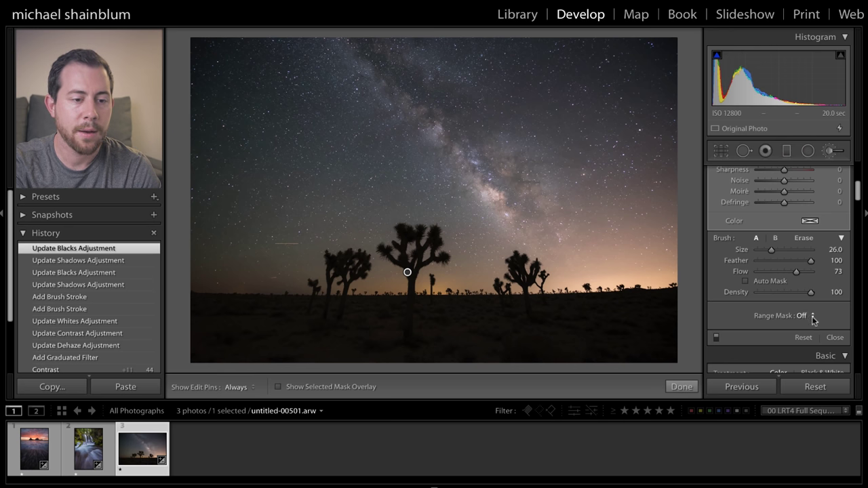
click(800, 317)
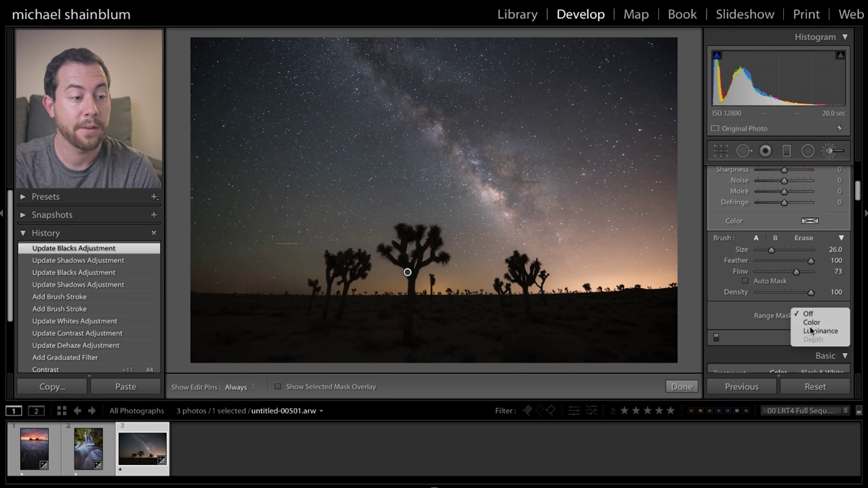
click(809, 330)
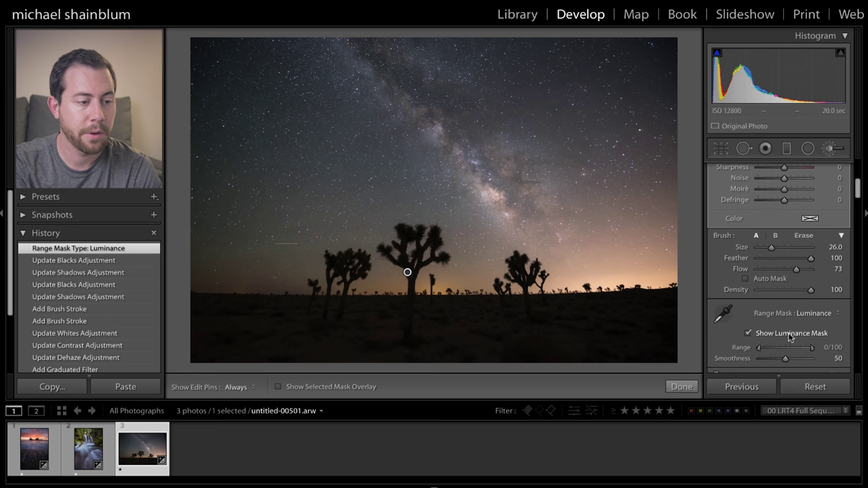
click(790, 335)
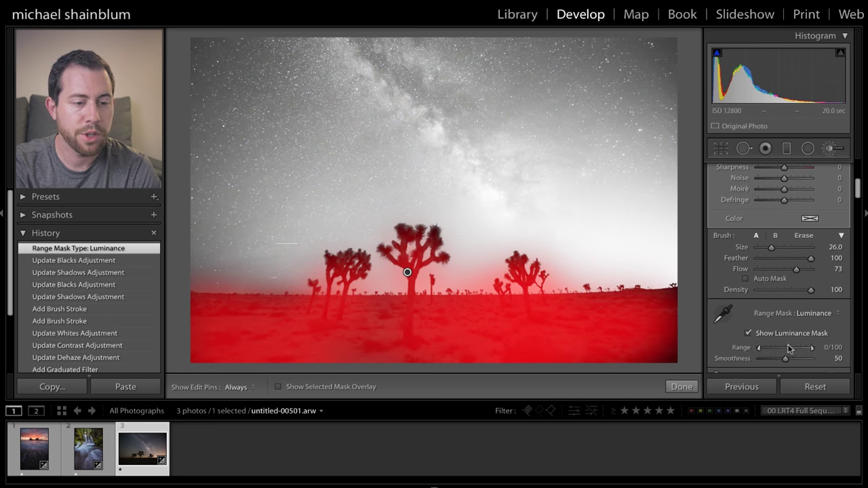
drag(813, 350, 795, 351)
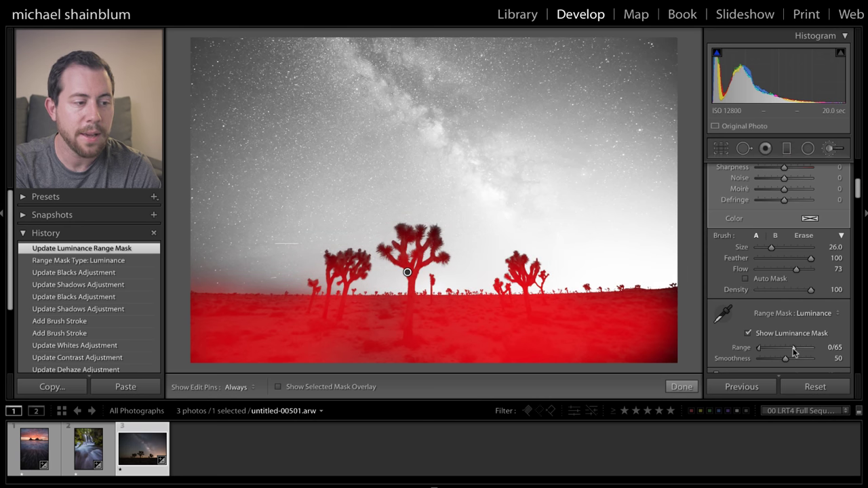
- Extend the brush over the foreground and Joshua trees, set Smoothness 37, and hide the preview
key(h)
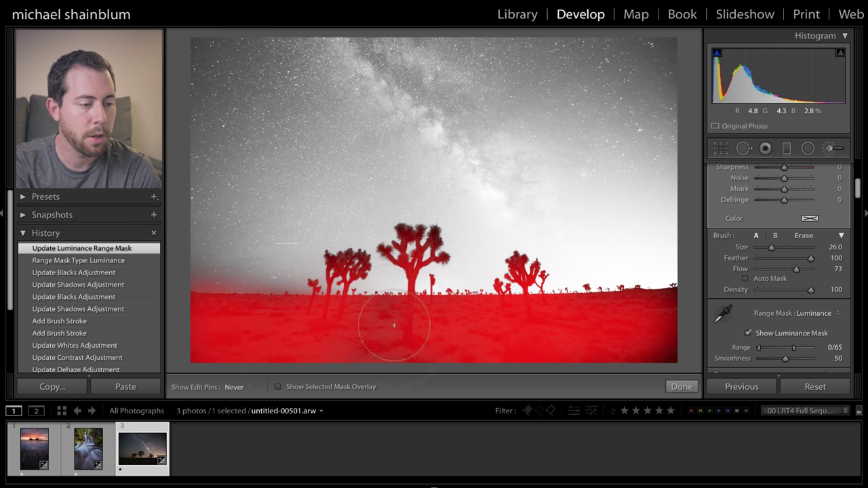
mouse_move(608, 317)
mouse_down()
mouse_move(700, 320)
mouse_move(687, 323)
mouse_move(684, 308)
mouse_move(651, 349)
mouse_move(500, 330)
mouse_up()
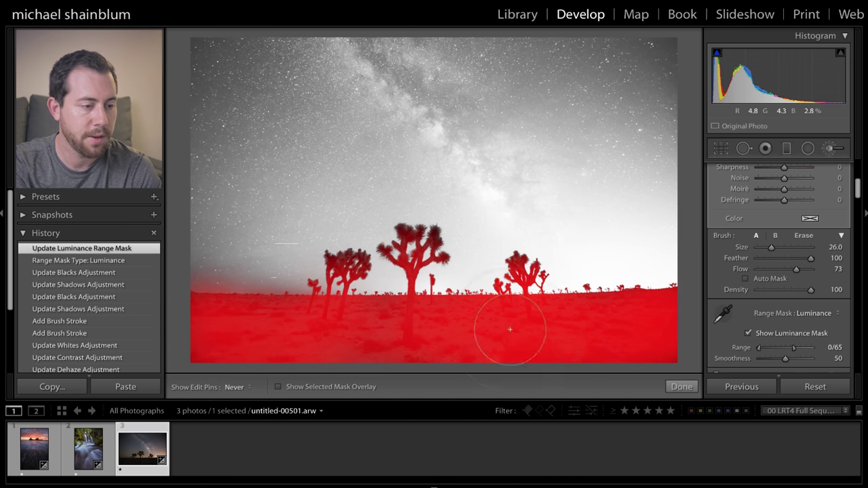
mouse_move(411, 219)
mouse_down()
mouse_move(441, 224)
mouse_move(420, 258)
mouse_up()
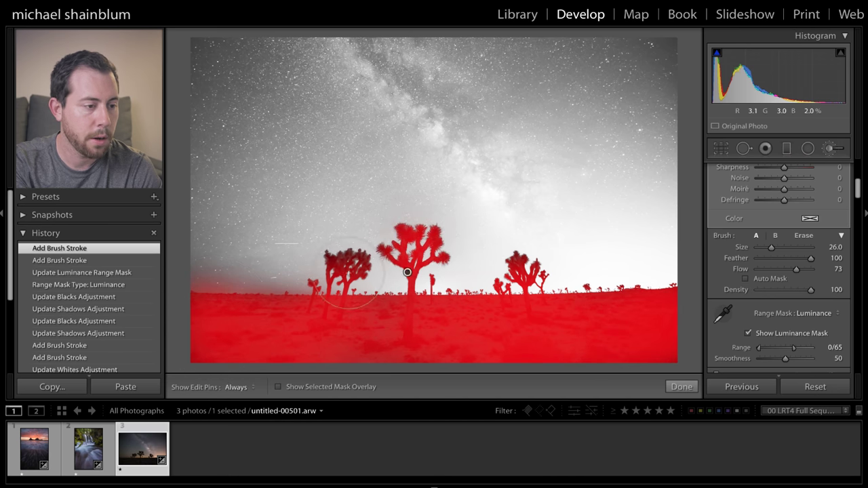
key(h)
drag(337, 237, 388, 276)
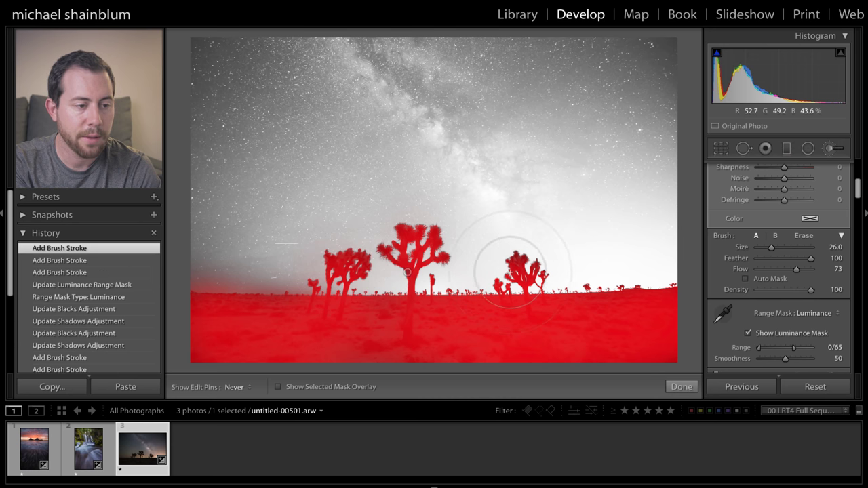
drag(519, 265, 536, 278)
key(h)
mouse_move(786, 358)
mouse_down()
mouse_move(765, 364)
mouse_move(790, 362)
mouse_move(771, 363)
mouse_move(789, 351)
mouse_move(769, 364)
mouse_move(777, 363)
mouse_up()
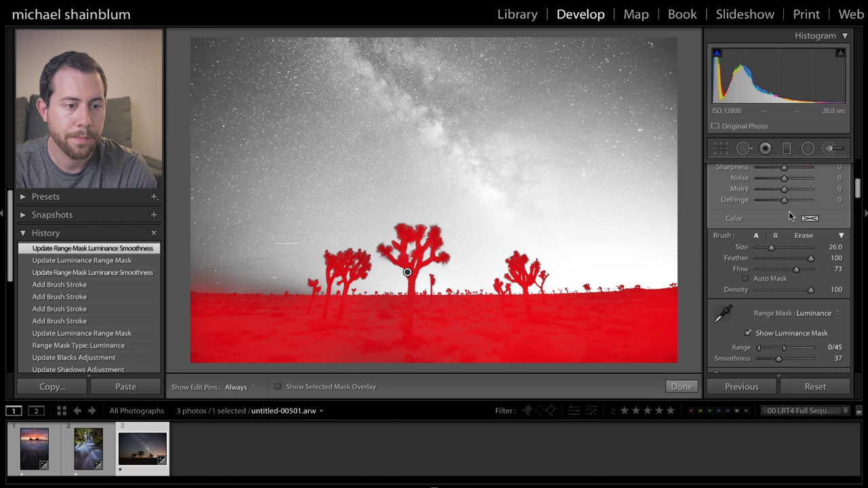
click(777, 334)
- Lift the masked foreground and trees with Shadows 61 and Blacks 9
scroll(778, 334, up, 10)
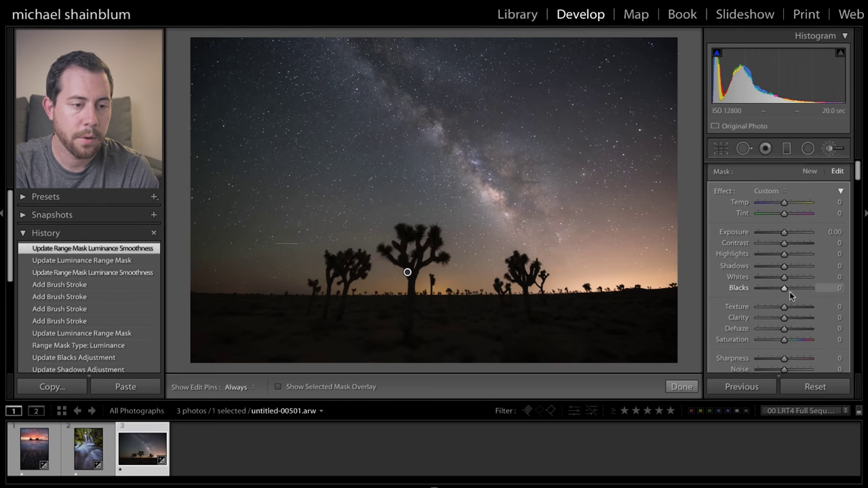
drag(784, 265, 787, 287)
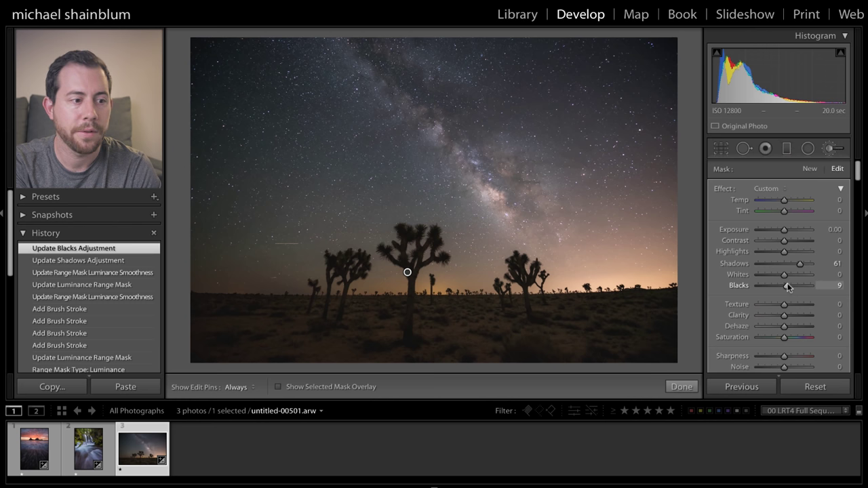